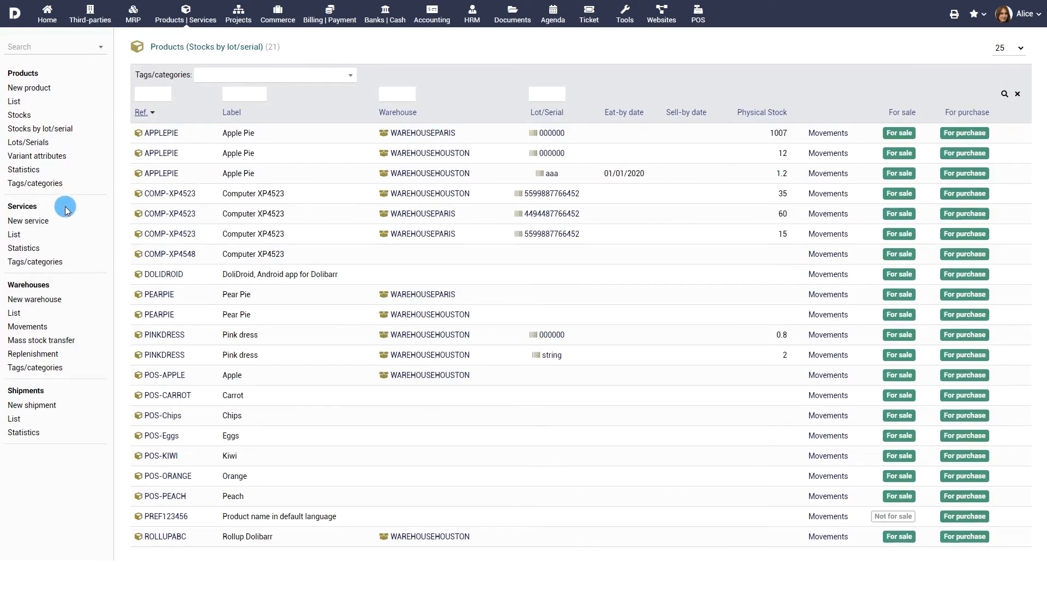
Display the services list and start a new product with reference APPLEPIE and label Apple Pie
left_click(13, 233)
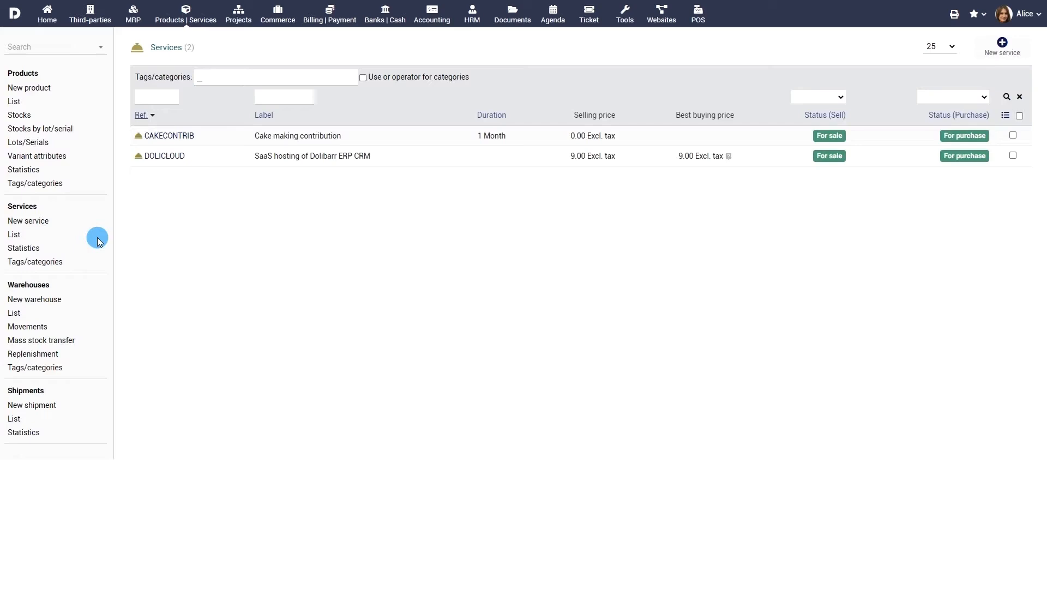
left_click(25, 88)
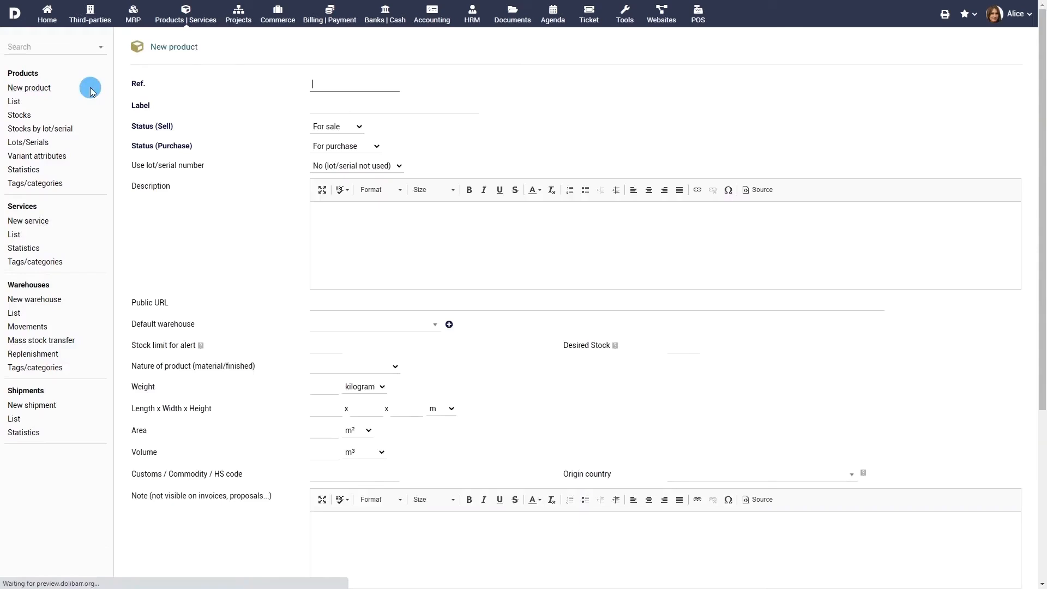
type("APPLEP")
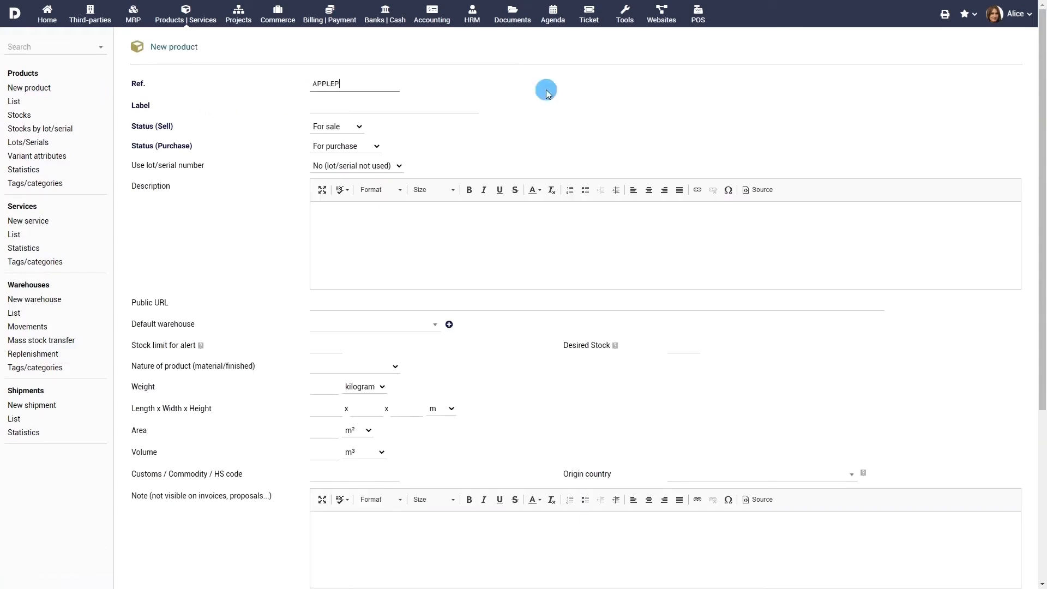
type("IE")
left_click(453, 110)
type("Apple Pi")
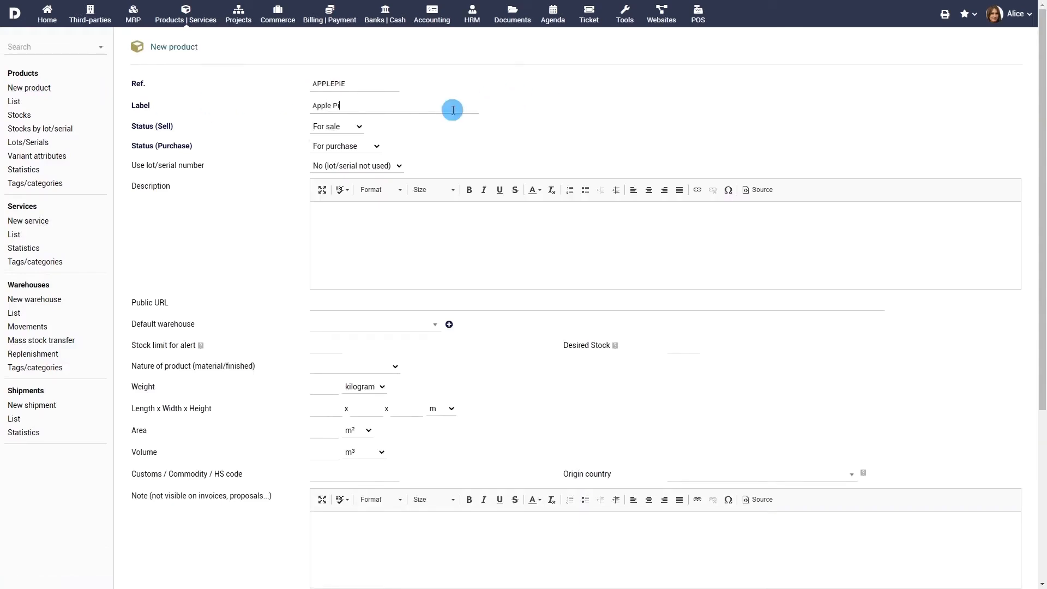
type("e")
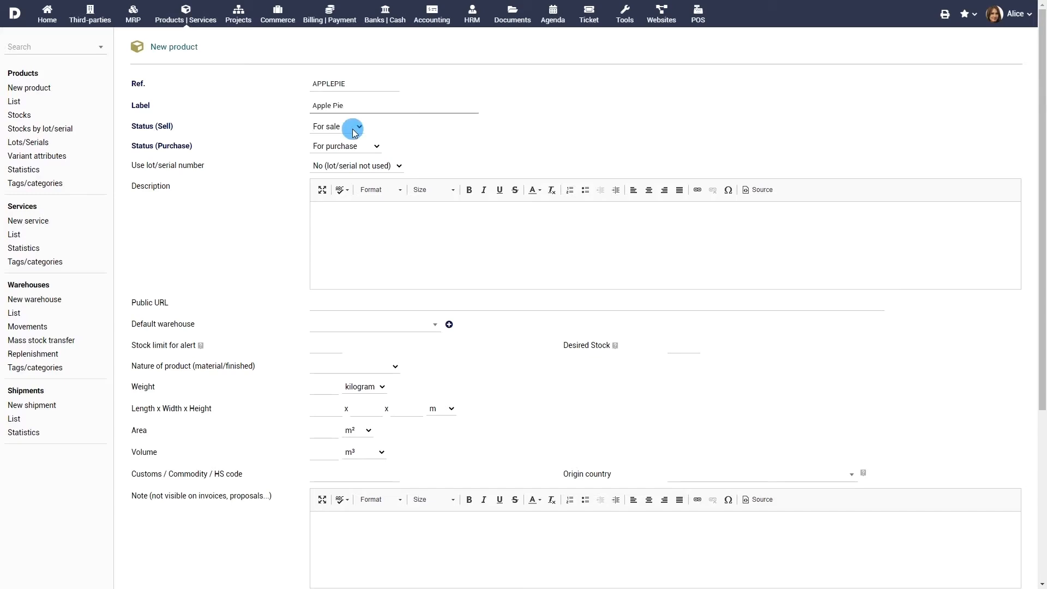
Require a lot/serial number for the product and describe it as "Delicious apple pie that's great for your body"
left_click(358, 166)
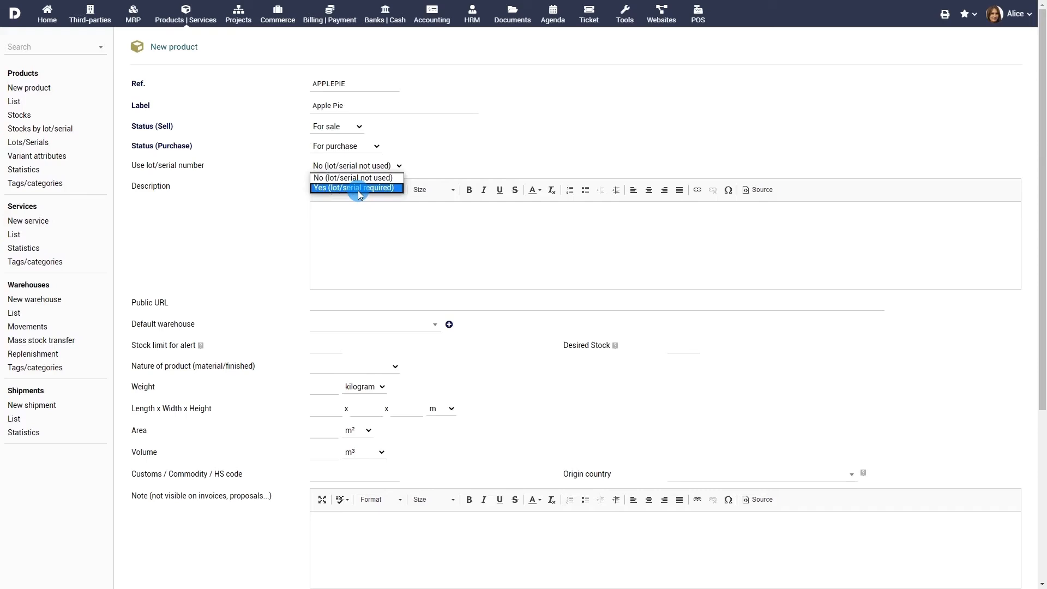
left_click(358, 188)
left_click(376, 233)
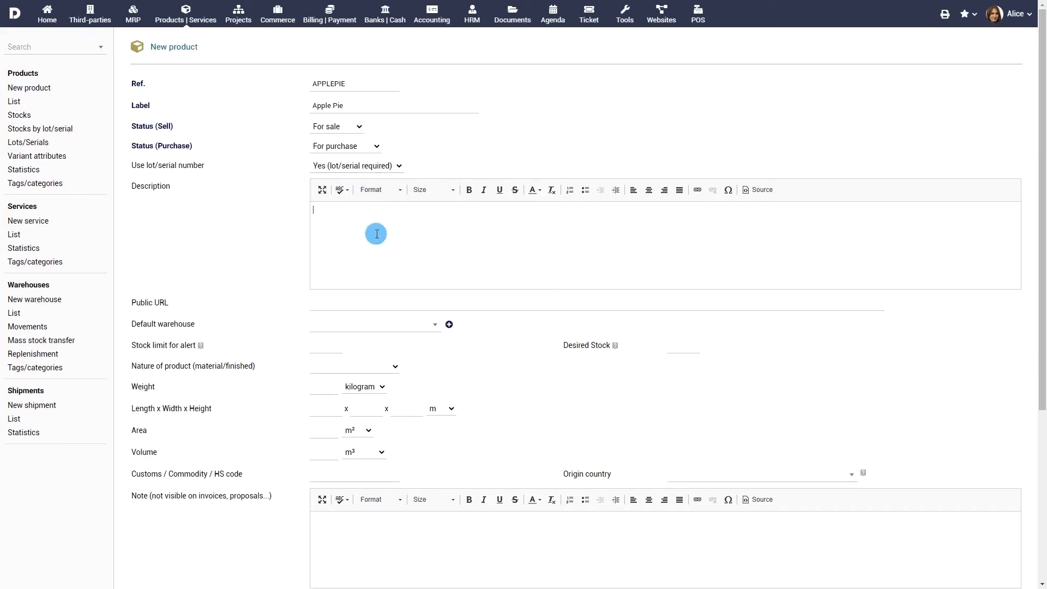
type("Delicious apple pie that's great for your body")
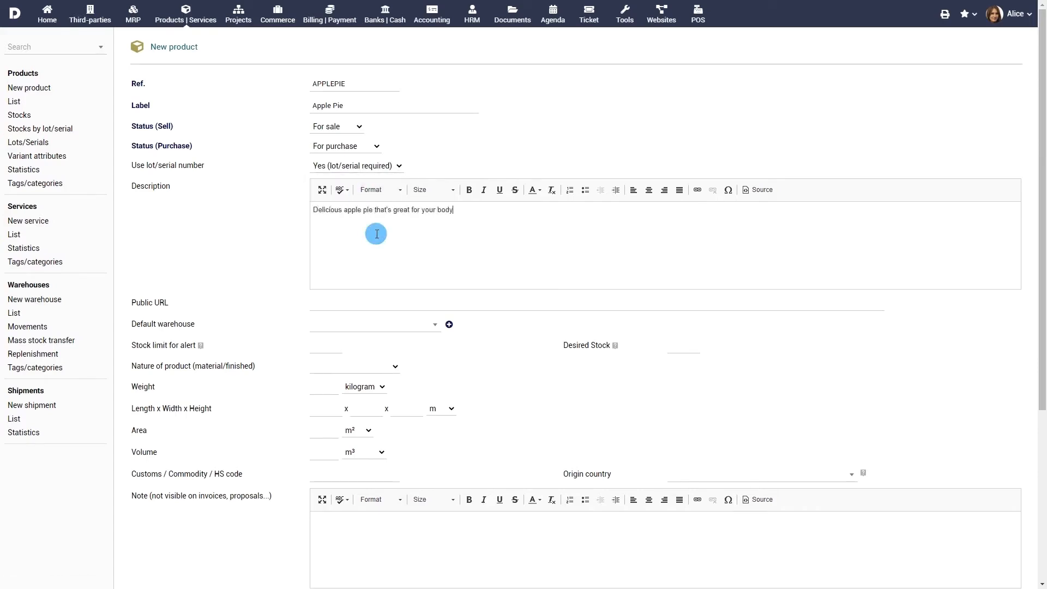
Set the default warehouse to WAREHOUSEHOUSTON, with a stock alert limit of 900 and a desired stock of 600
left_click(419, 326)
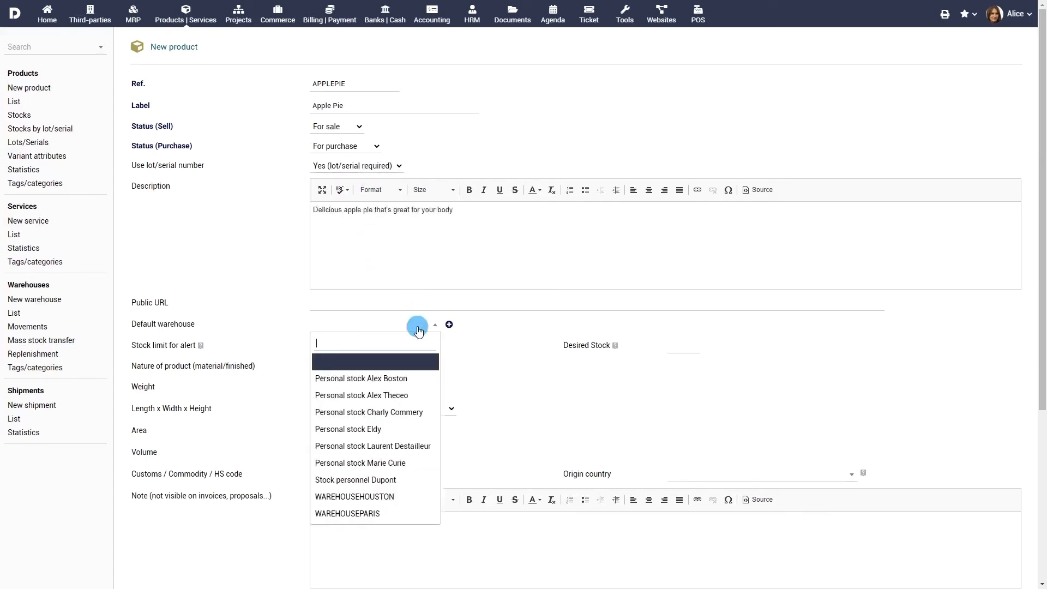
left_click(382, 497)
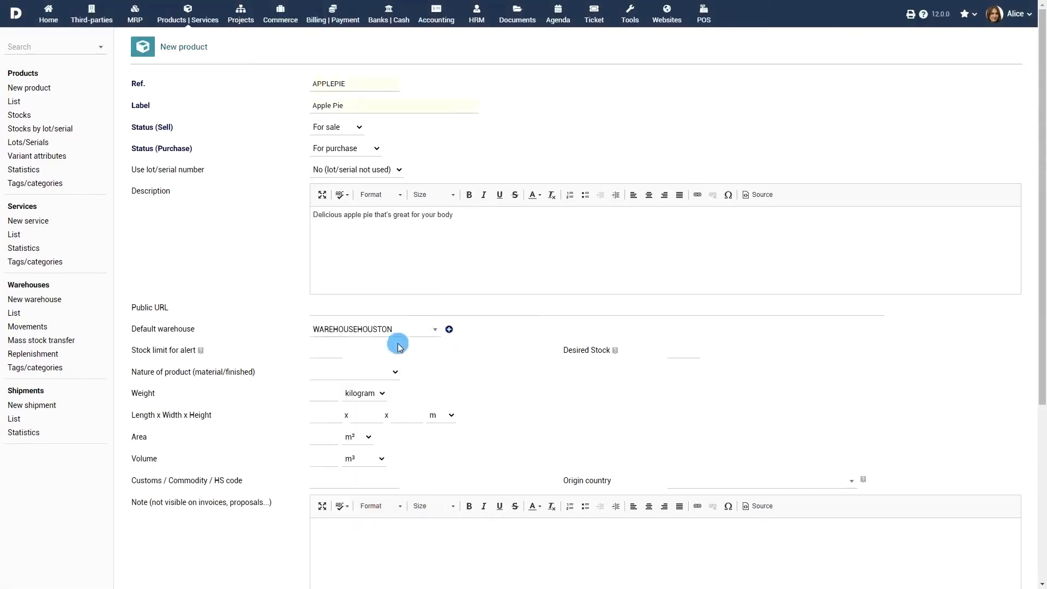
left_click(336, 351)
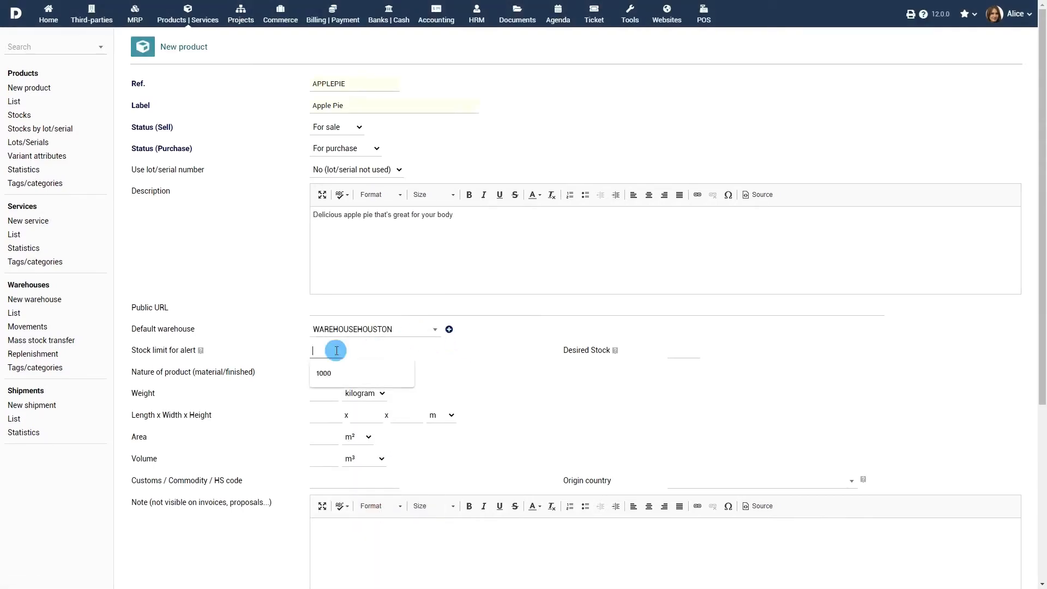
type("900")
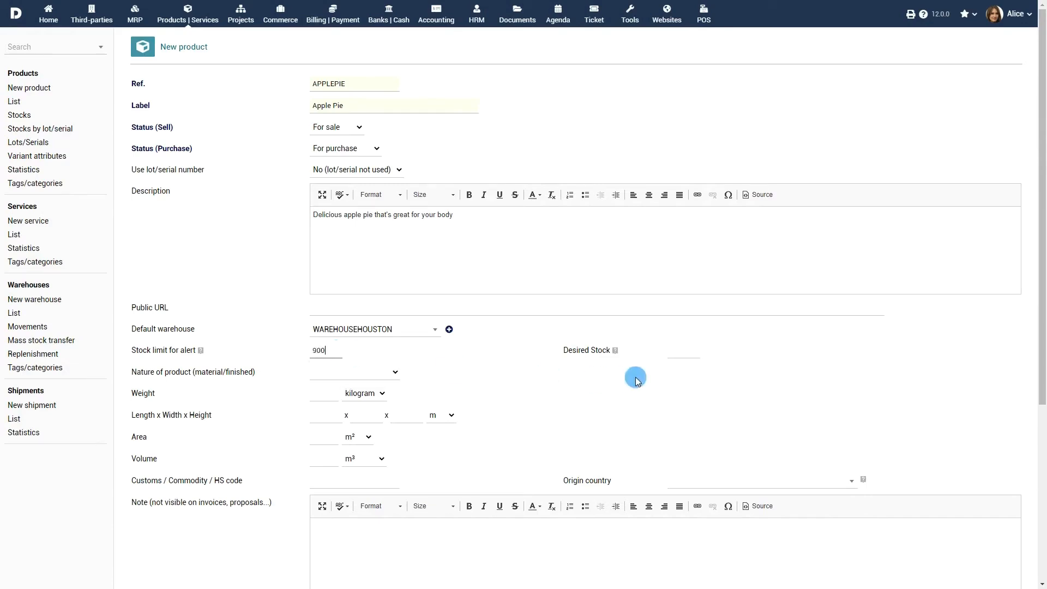
left_click(674, 353)
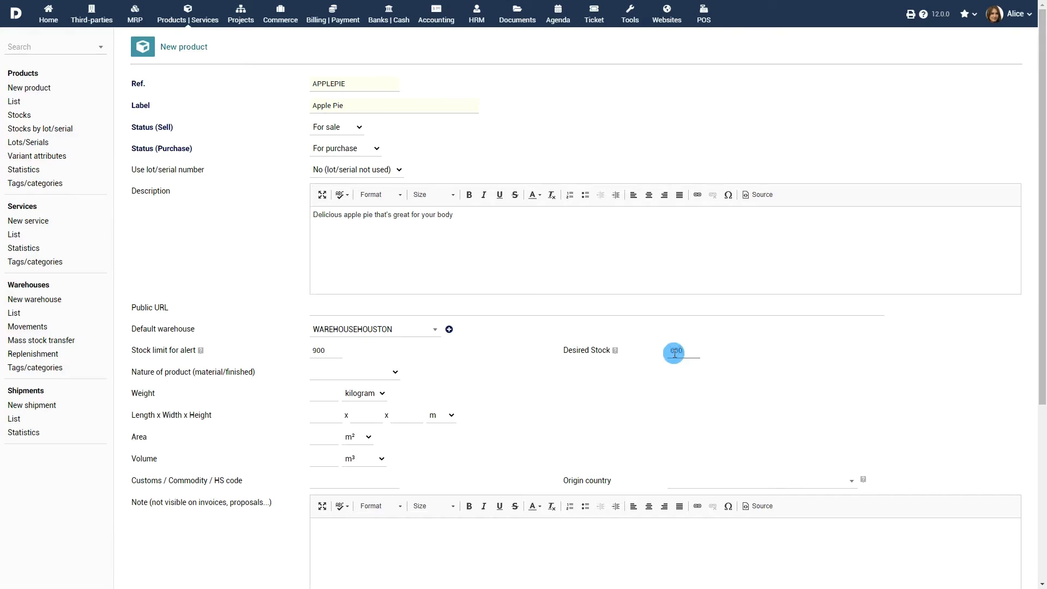
Set the product's nature to Manufactured product and its weight to 0.7 kilogram
left_click(365, 374)
left_click(365, 395)
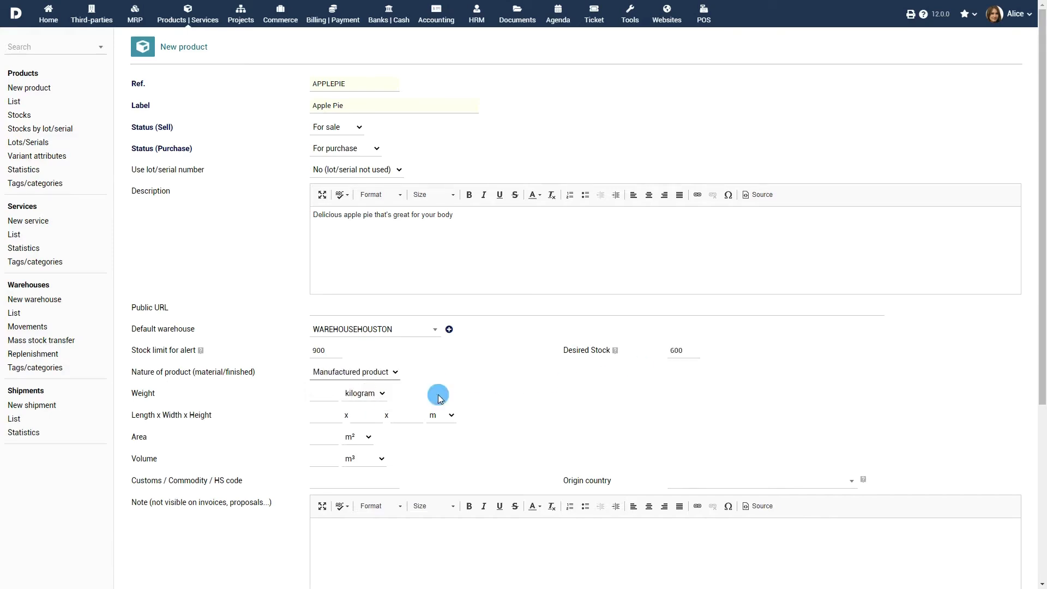
left_click(327, 395)
type("0,")
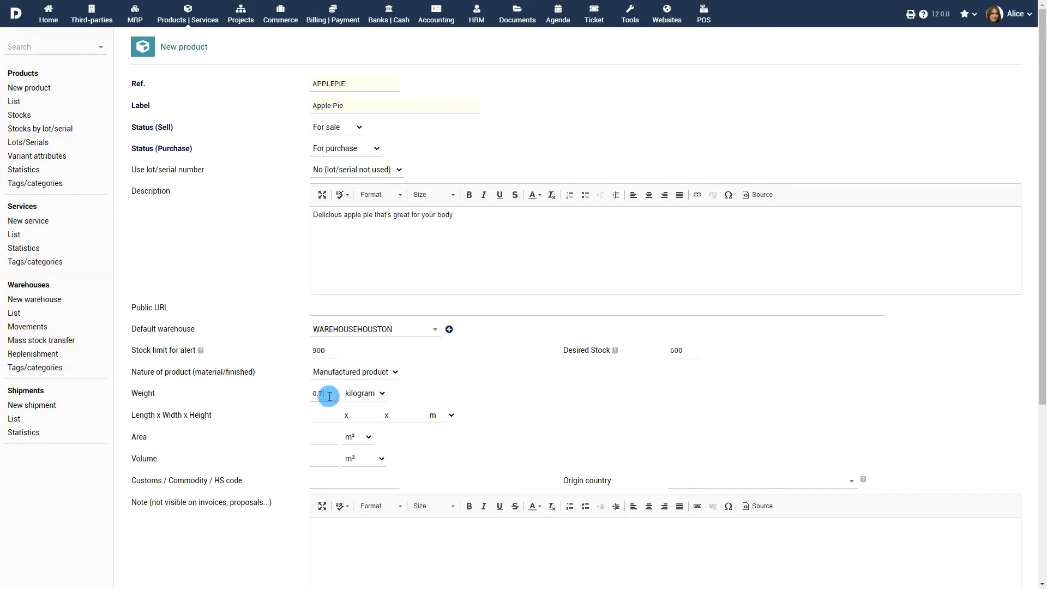
Set the product's length, width and height to 2 x 3 x 2 m
left_click(326, 416)
type("2")
left_click(368, 417)
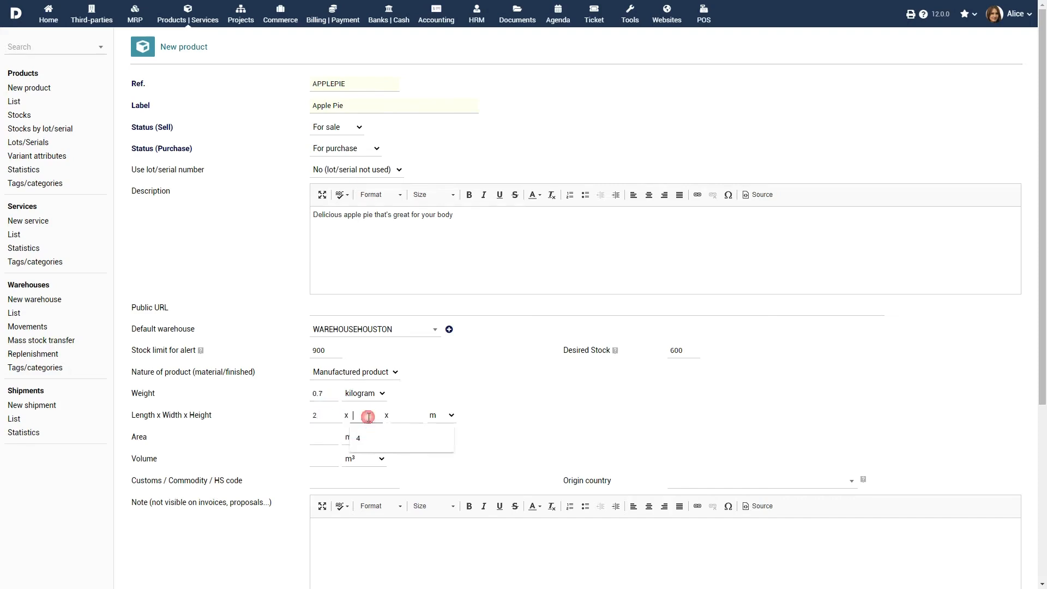
type("3")
left_click(406, 416)
type("2")
Tag the product as Reserved for VIP and set its selling price to 23 excluding tax
scroll(349, 479, "down", 1)
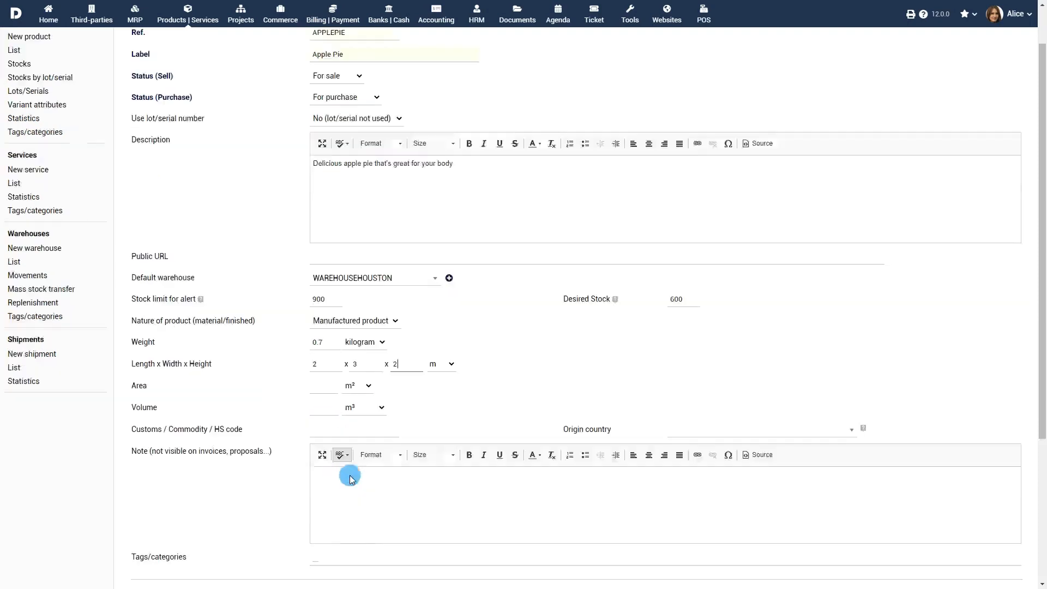
scroll(349, 478, "down", 2)
left_click(408, 449)
type("v")
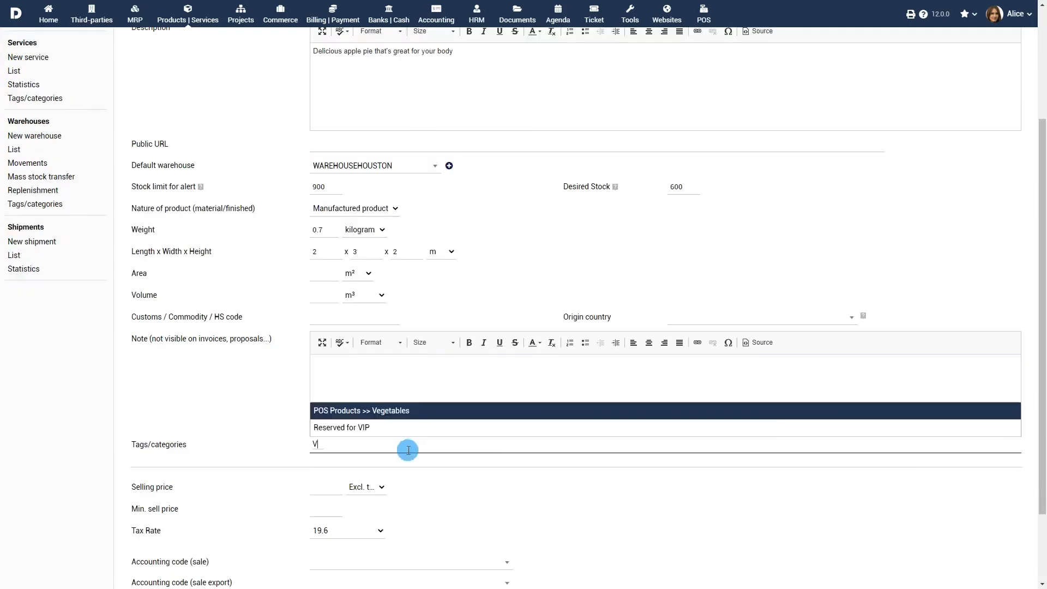
left_click(409, 428)
scroll(455, 468, "down", 2)
left_click(325, 386)
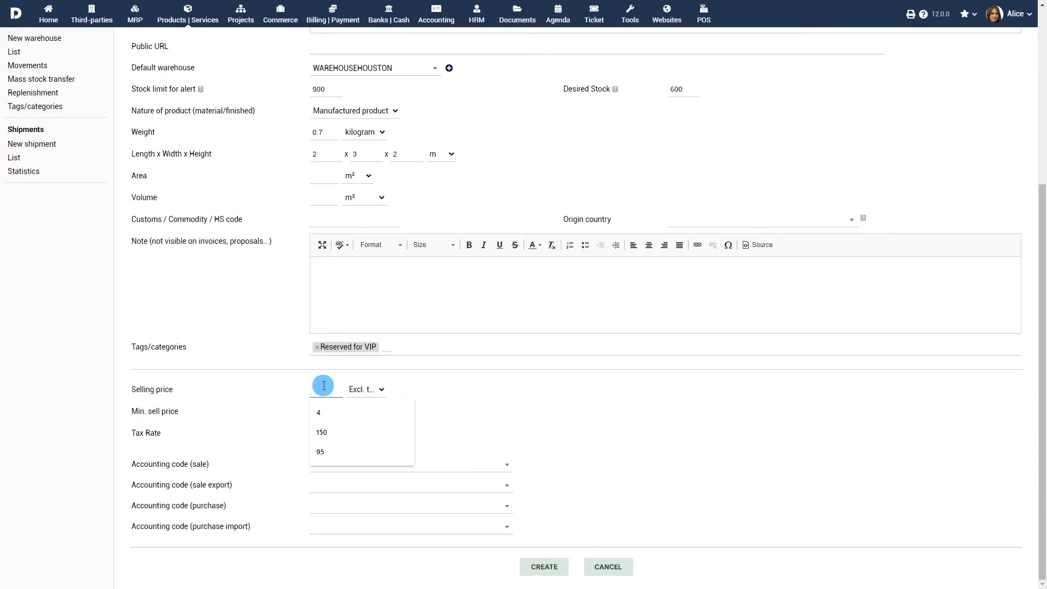
type("22")
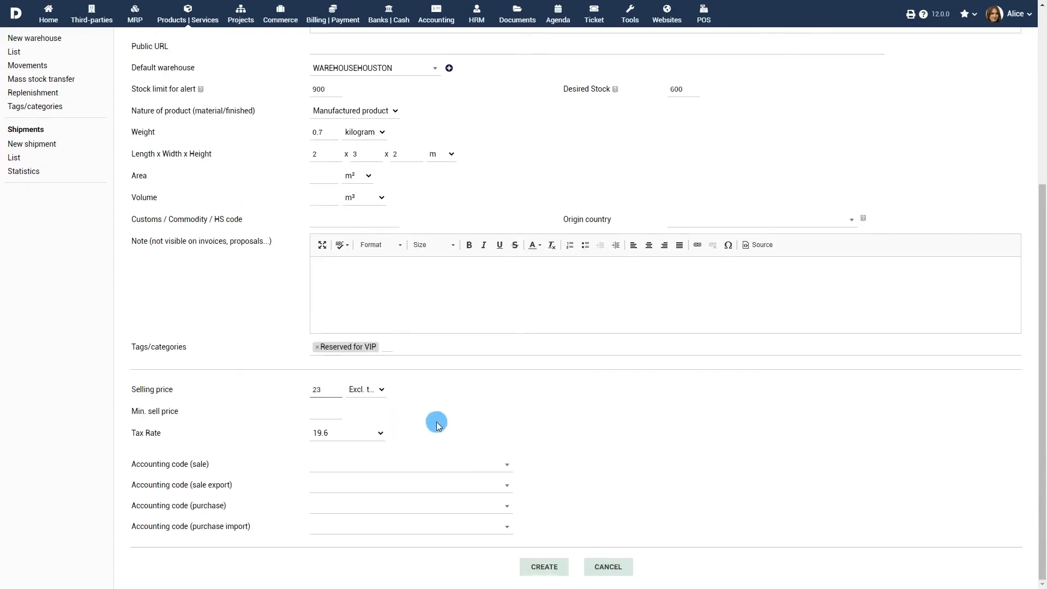
Assign accounting codes 661 for sale, 72 for sale export and 781 for purchase, and create the product
left_click(416, 466)
left_click_drag(506, 253, 504, 402)
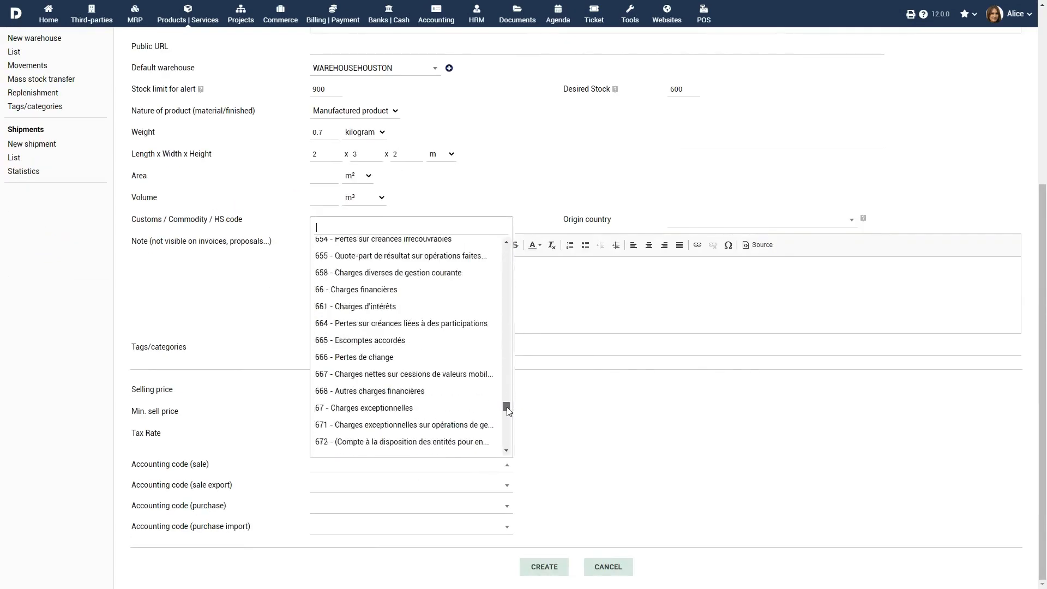
left_click(430, 300)
left_click(423, 484)
left_click_drag(505, 270, 504, 448)
left_click(449, 321)
left_click(439, 506)
left_click_drag(504, 311, 505, 479)
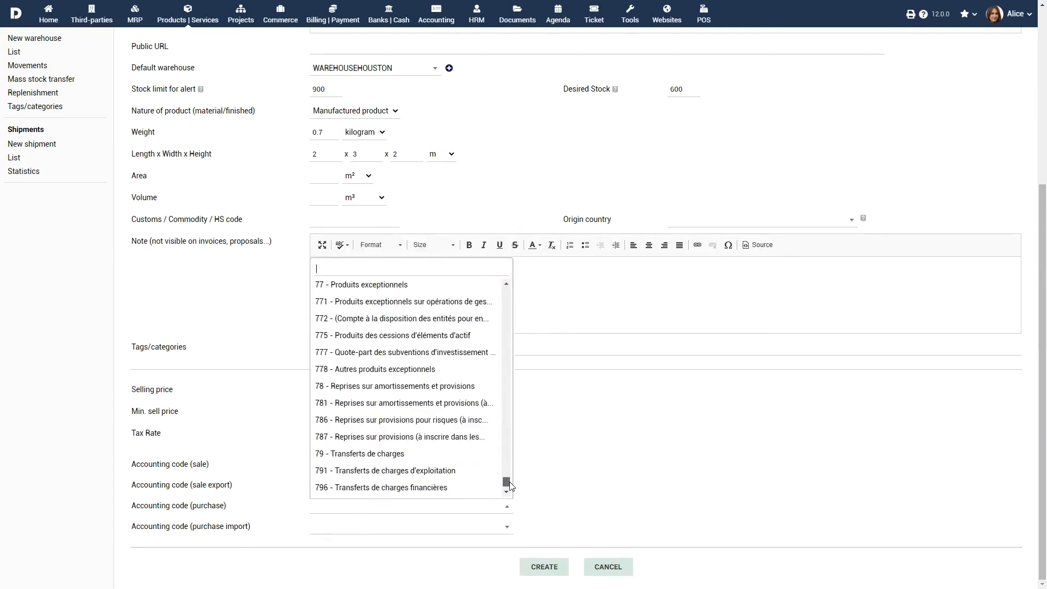
left_click(437, 396)
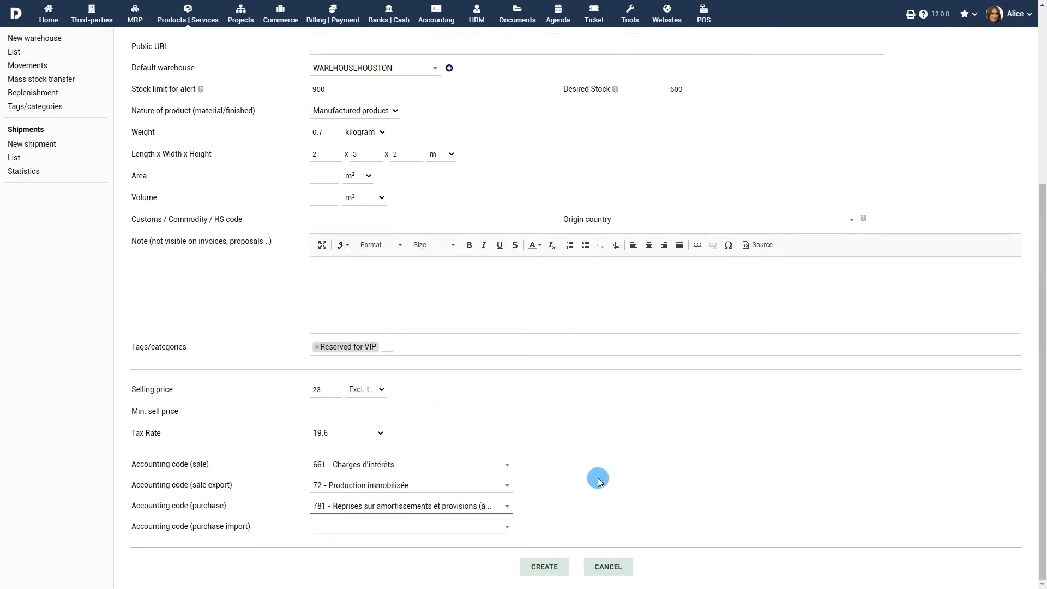
left_click(559, 570)
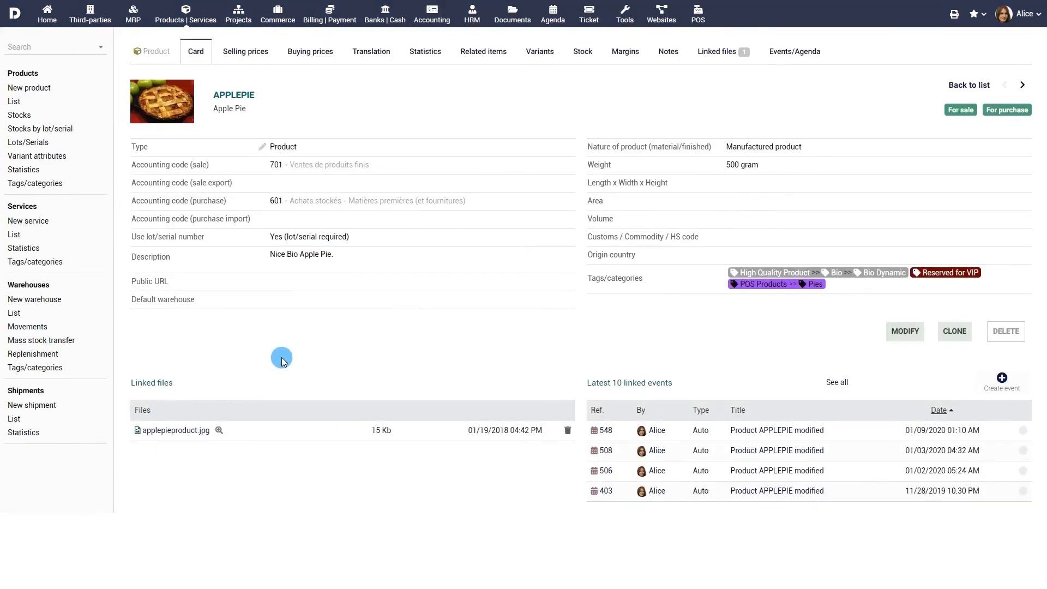
Start a new service with reference CAKEBAKING, label Cake Baking and description "Service provided for baking cakes"
left_click(32, 220)
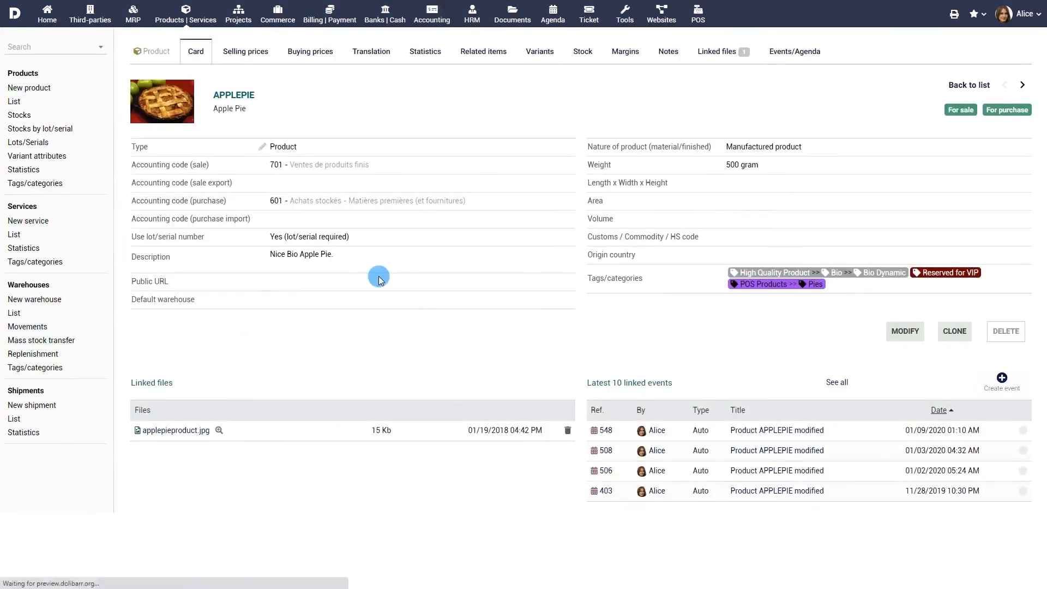
type("CAKEBAKING")
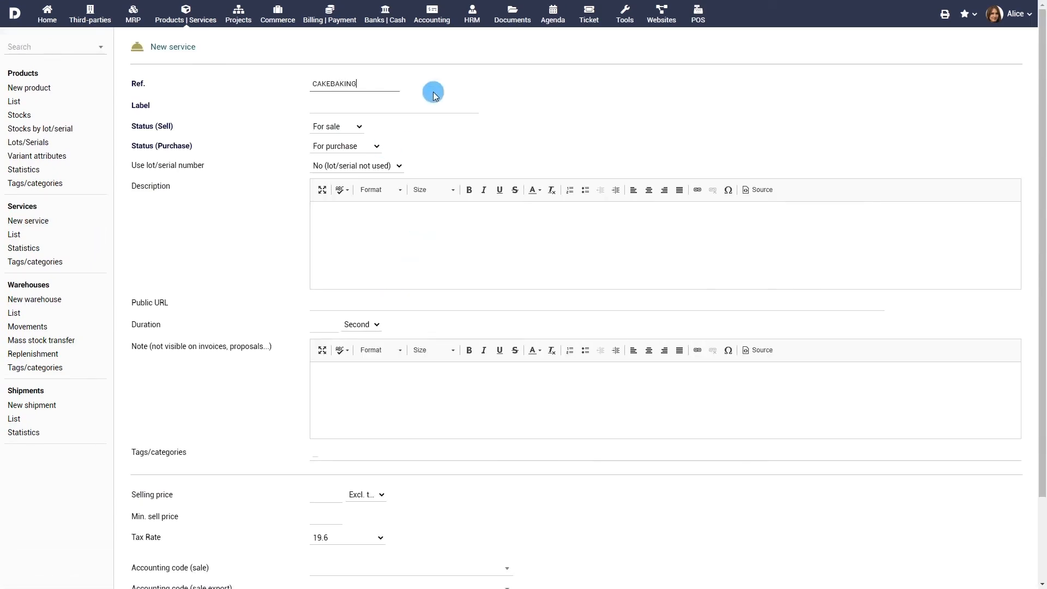
left_click(431, 101)
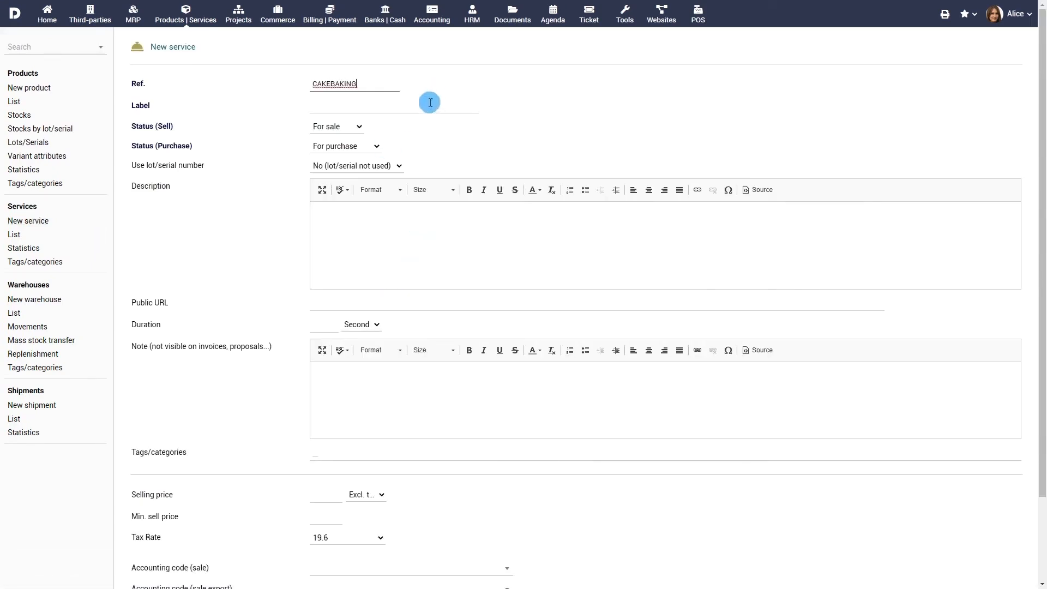
type("Cake Baking")
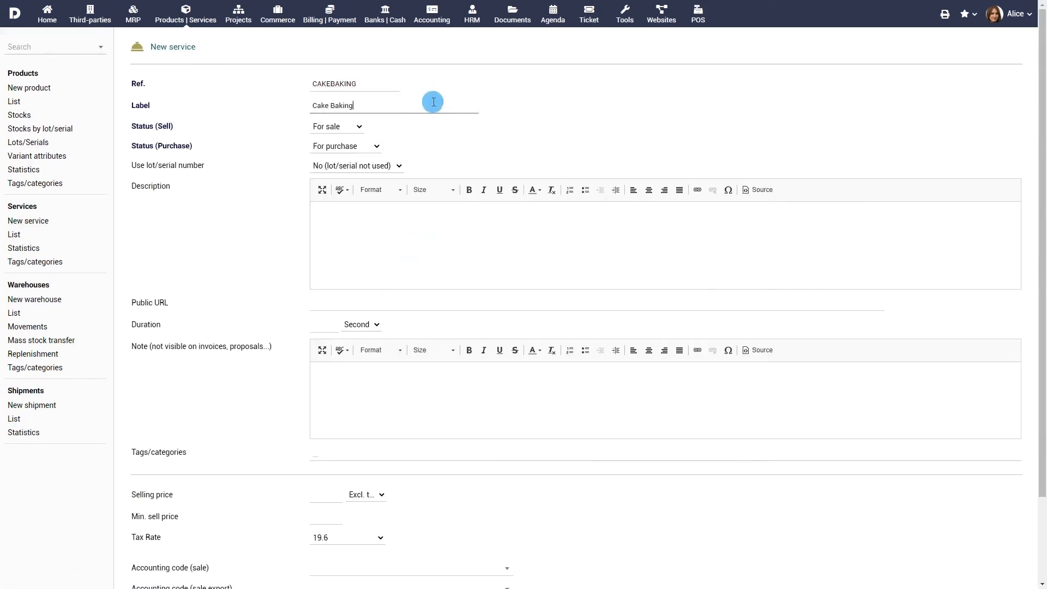
left_click(436, 229)
type("Service")
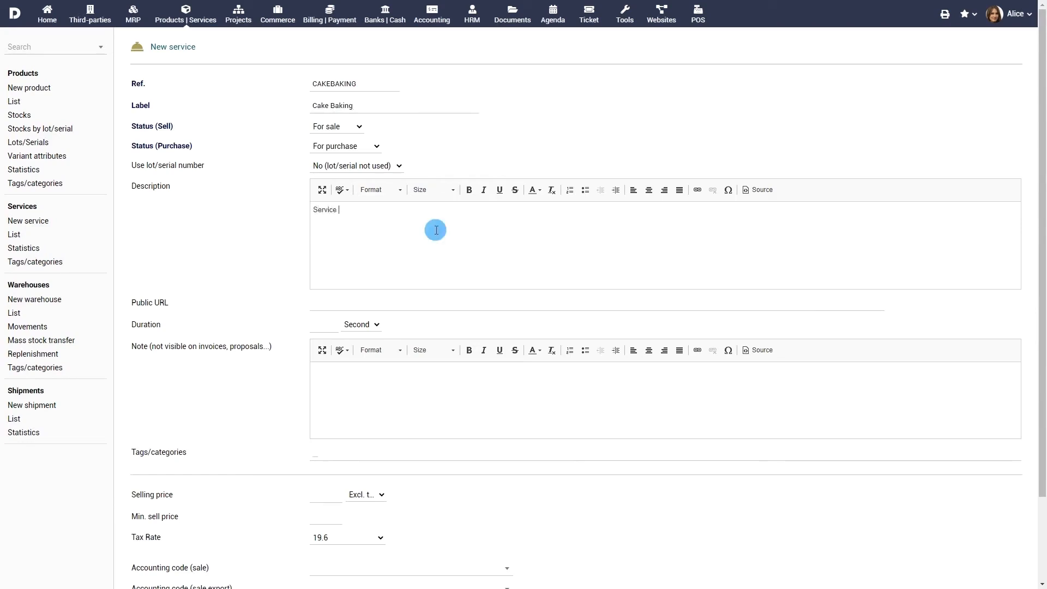
Tag the service as Reserved for VIP, set its selling price to 150 excluding tax, and create it
scroll(436, 230, "down", 3)
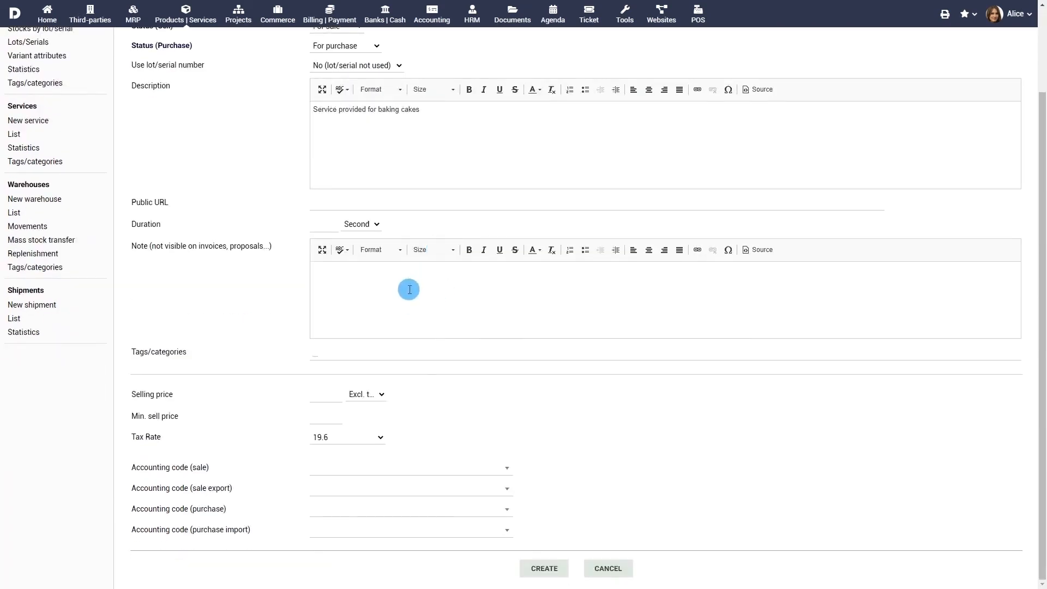
left_click(402, 352)
type("VIP")
left_click(402, 371)
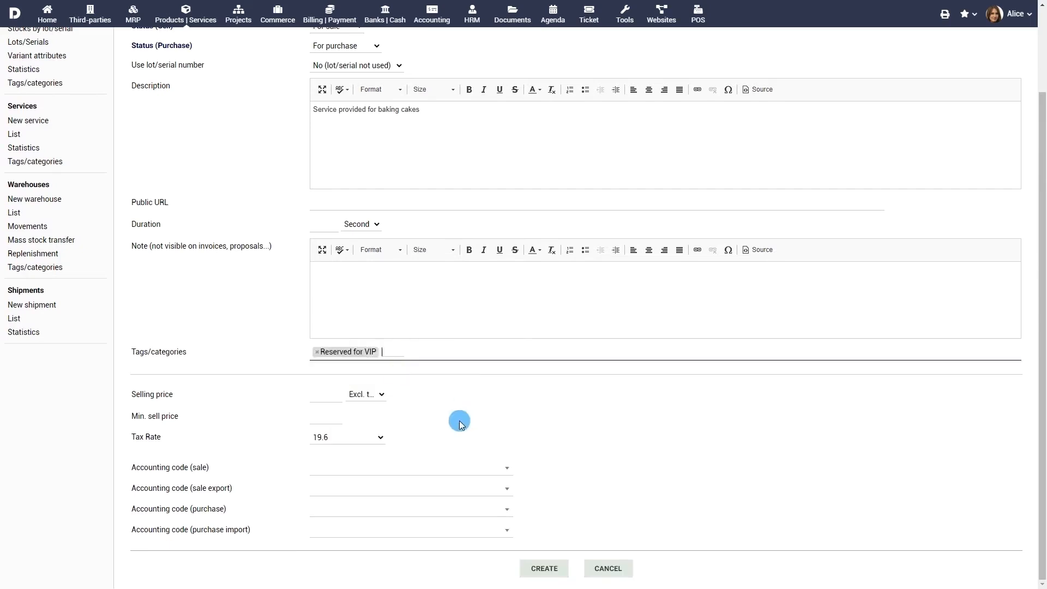
left_click(329, 396)
type("150")
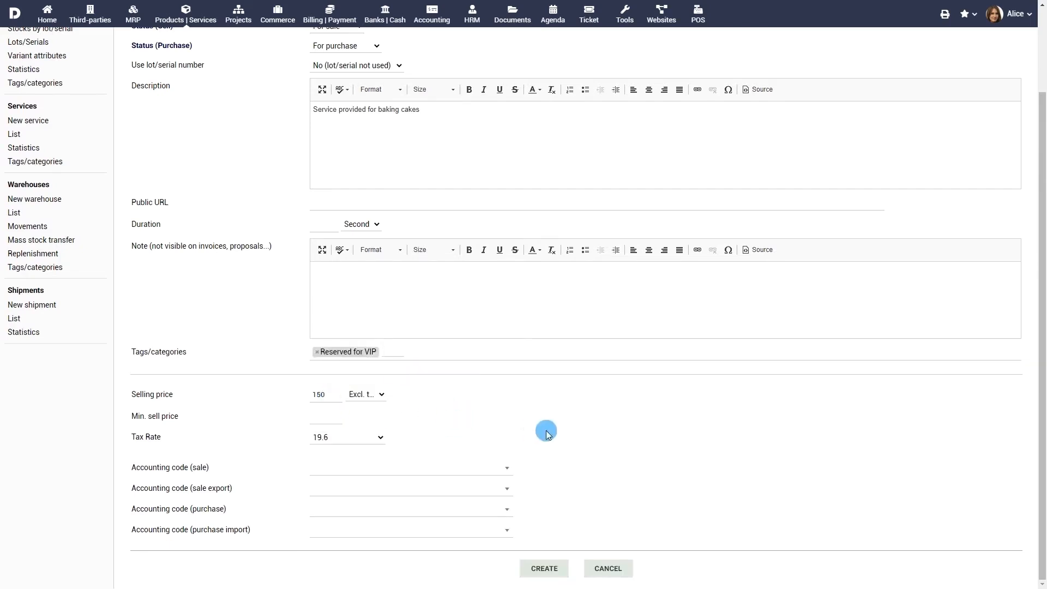
left_click(545, 569)
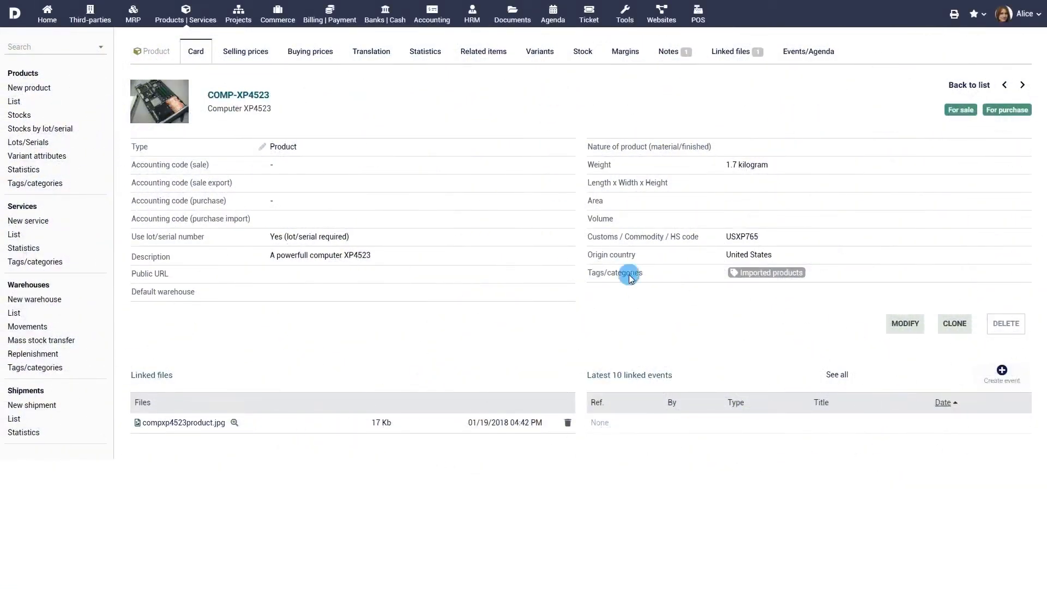
Review the clone options for product COMP-XP4523 and close them without cloning
left_click(954, 324)
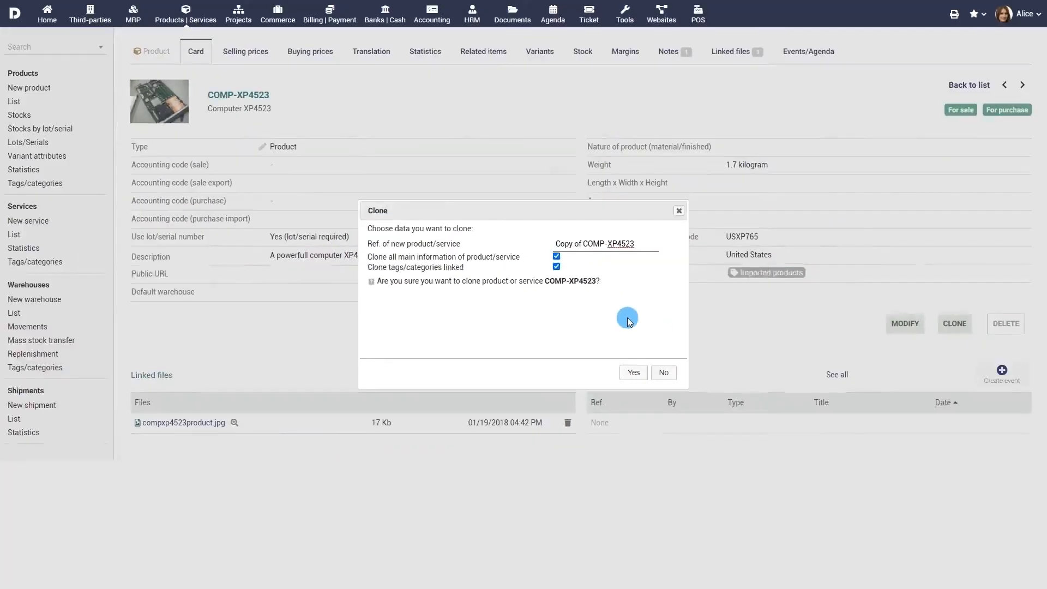
left_click(664, 372)
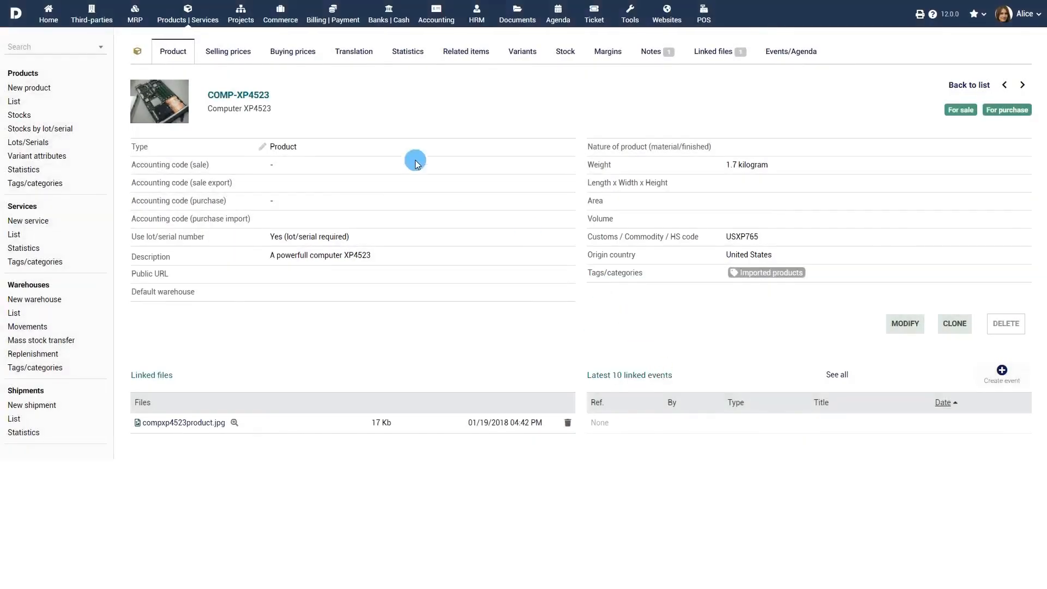
Review the selling prices and the vendor buying prices of product COMP-XP4523
left_click(235, 53)
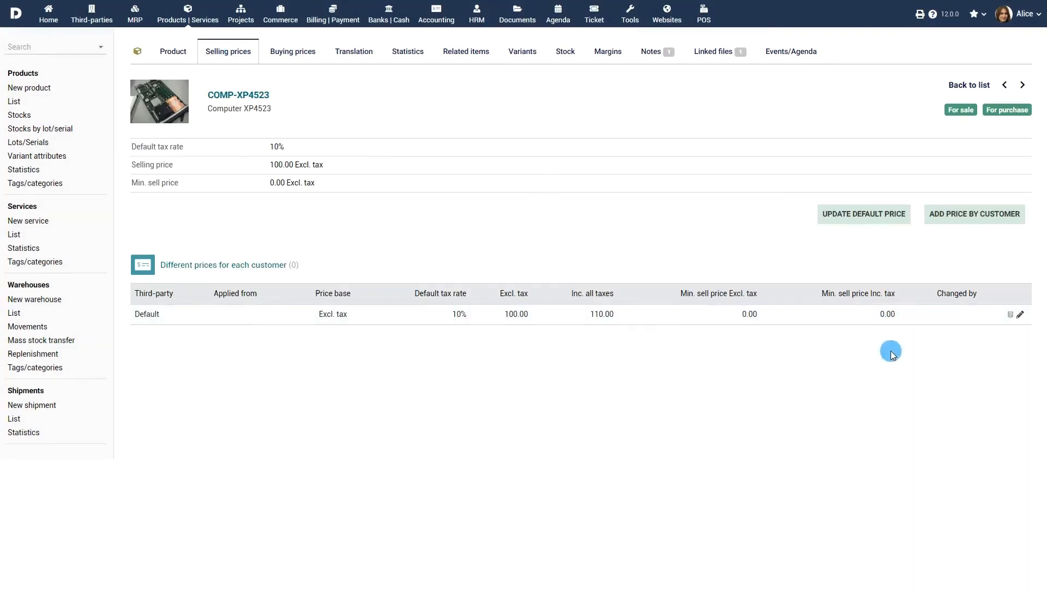
left_click(292, 52)
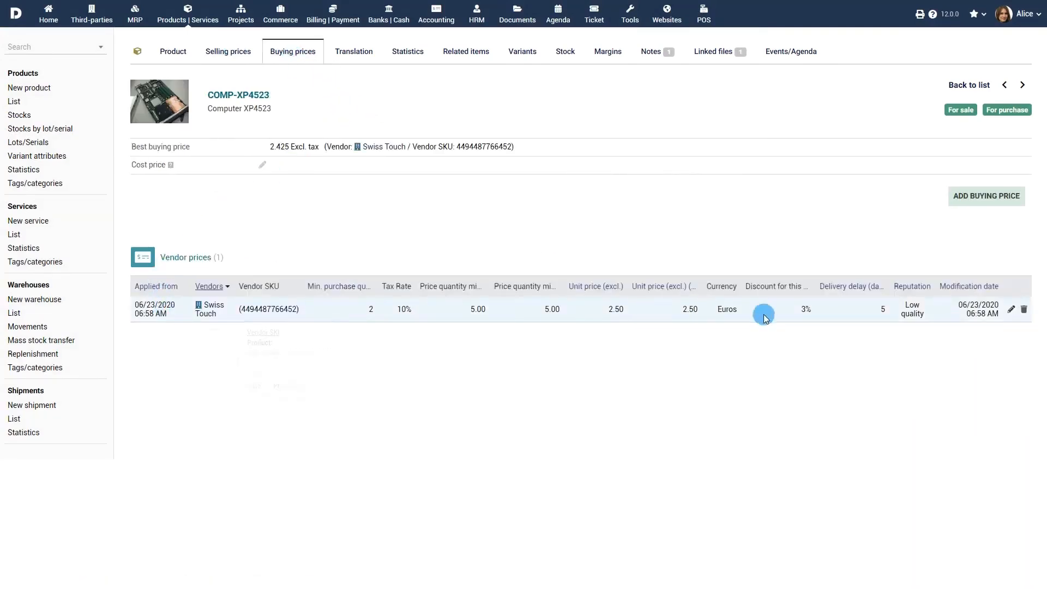
left_click(228, 52)
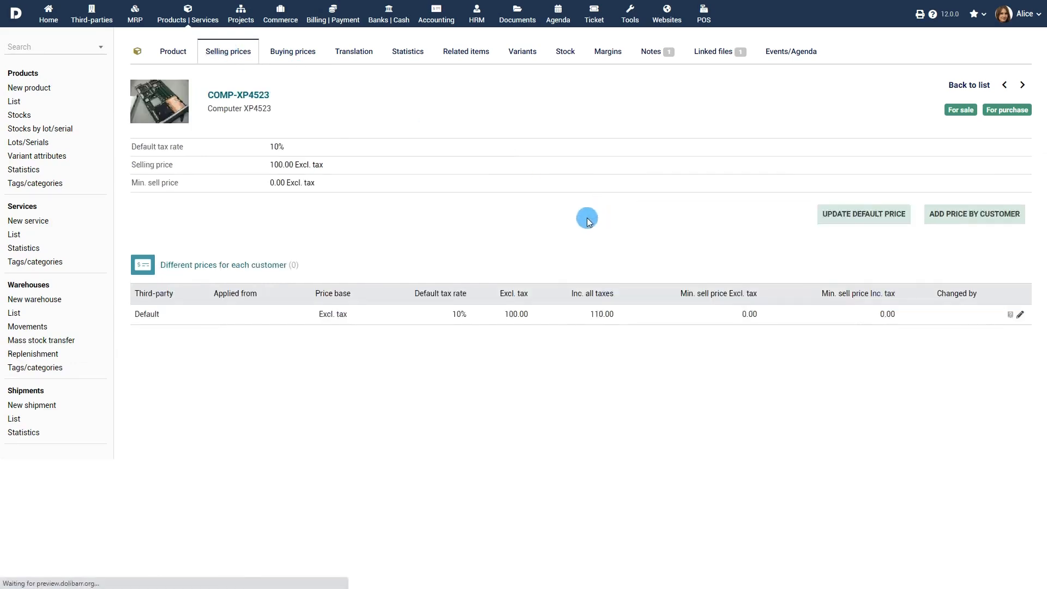
Add a customer-specific selling price of 95 excluding tax for Company Corp 1 and save it
left_click(958, 224)
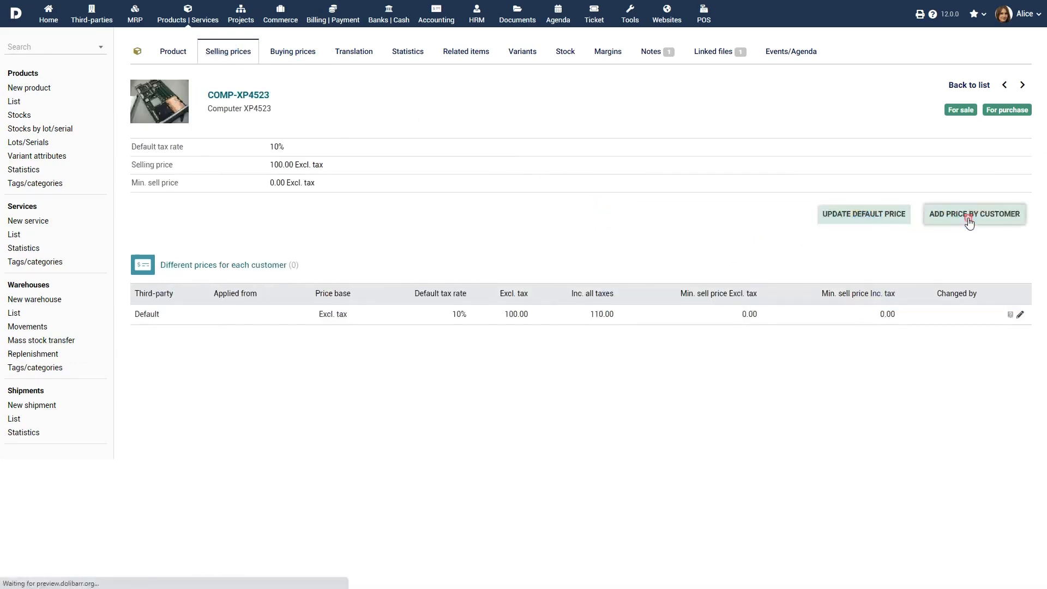
left_click(466, 302)
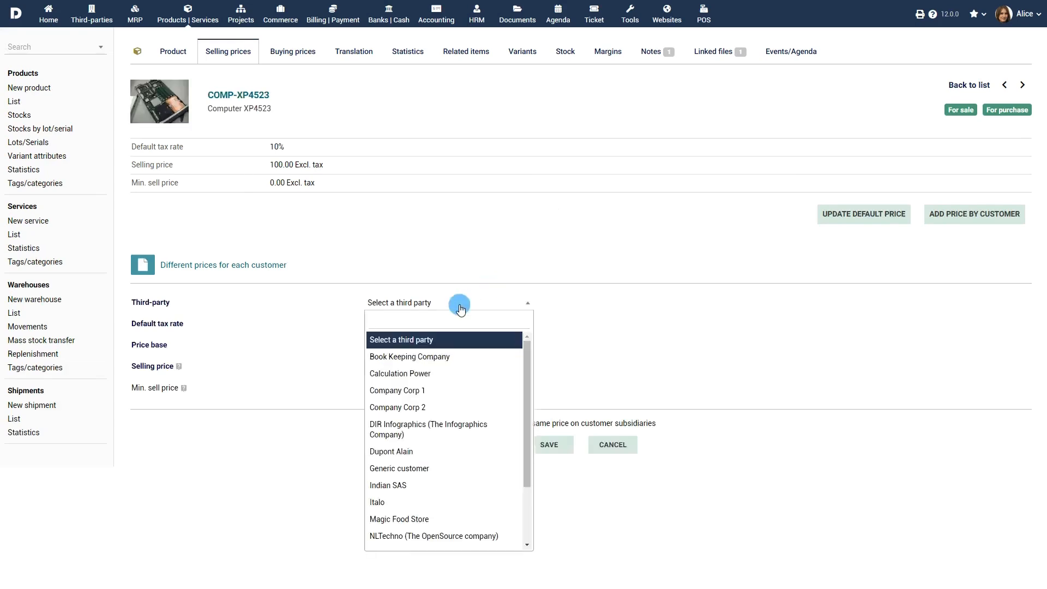
left_click(436, 388)
left_click_drag(406, 367, 296, 359)
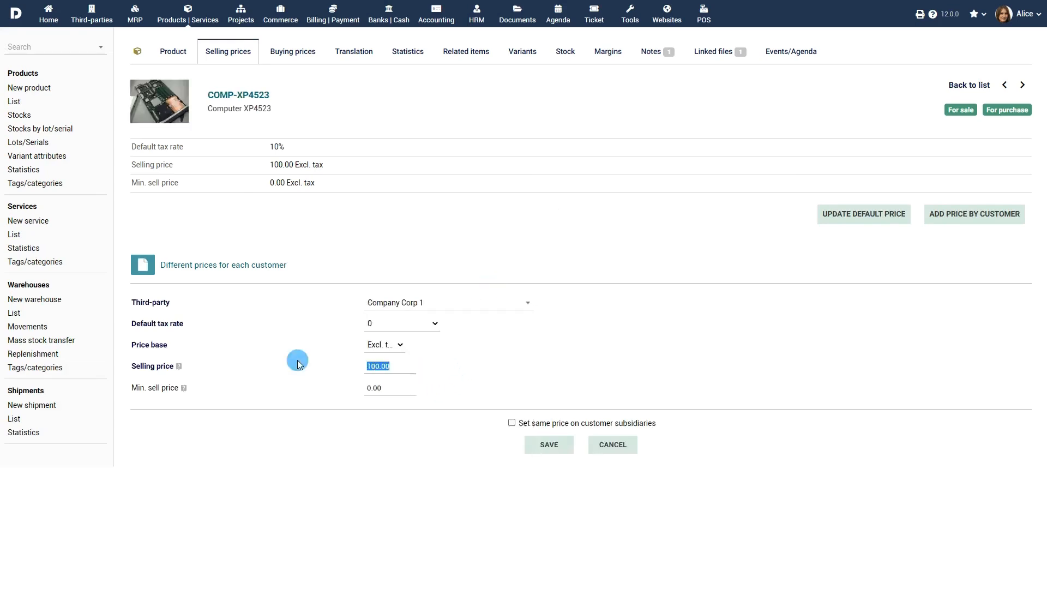
type("95")
key("Return")
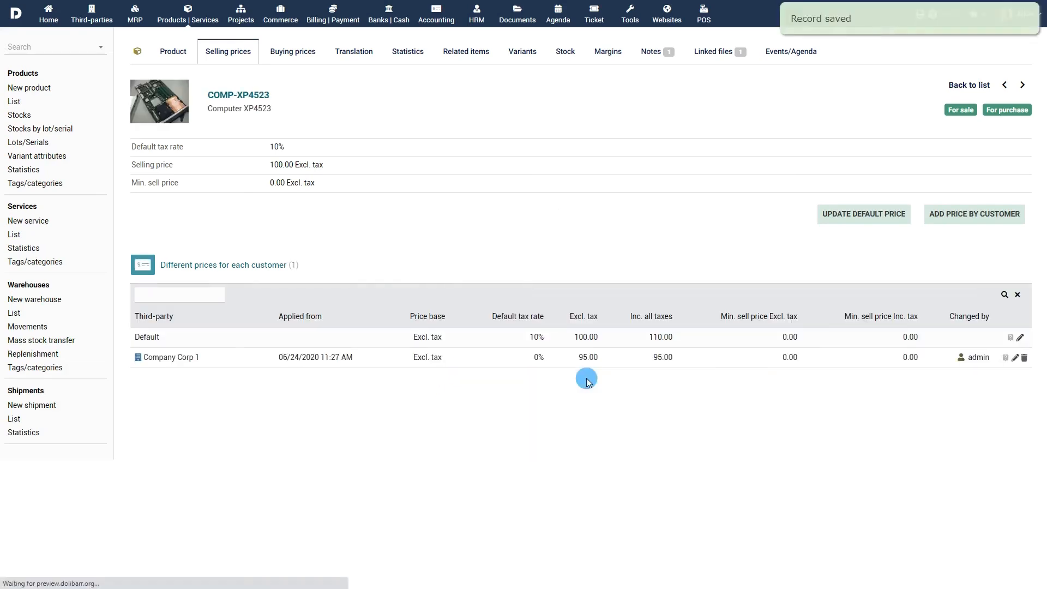
left_click(298, 53)
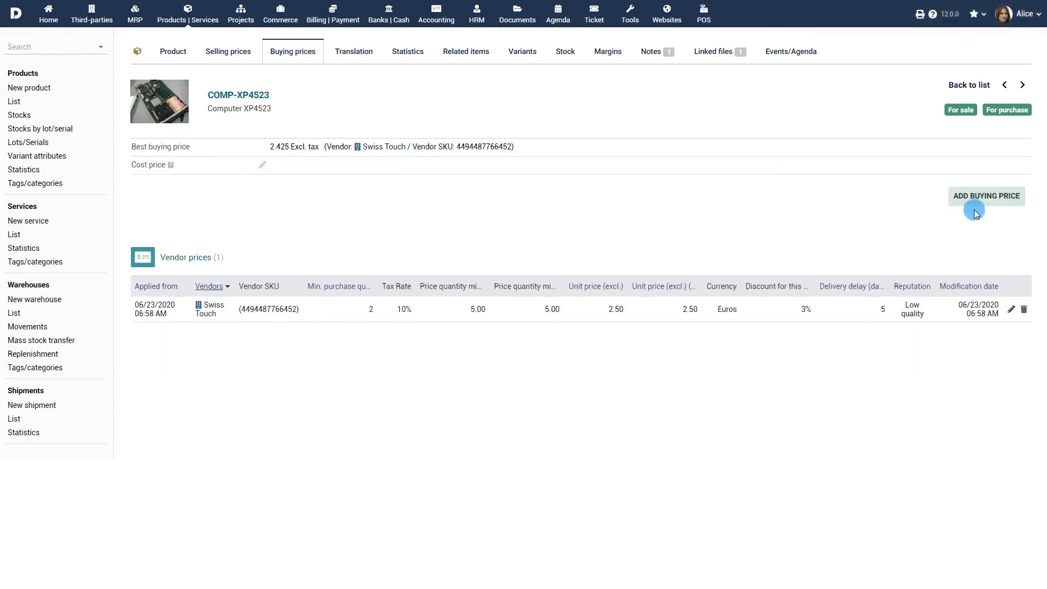
left_click(984, 197)
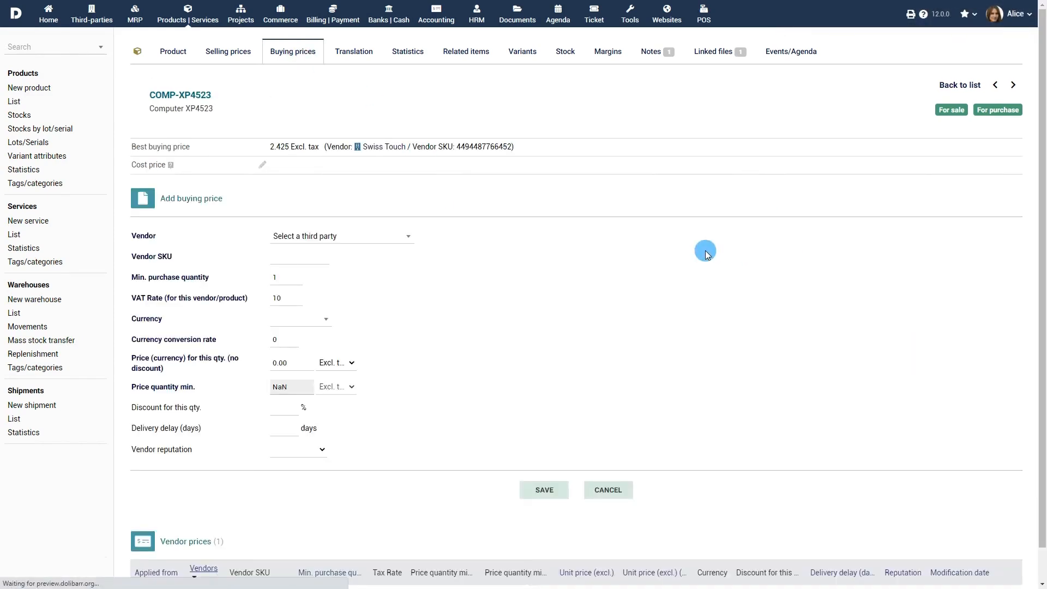
left_click(367, 237)
left_click(316, 392)
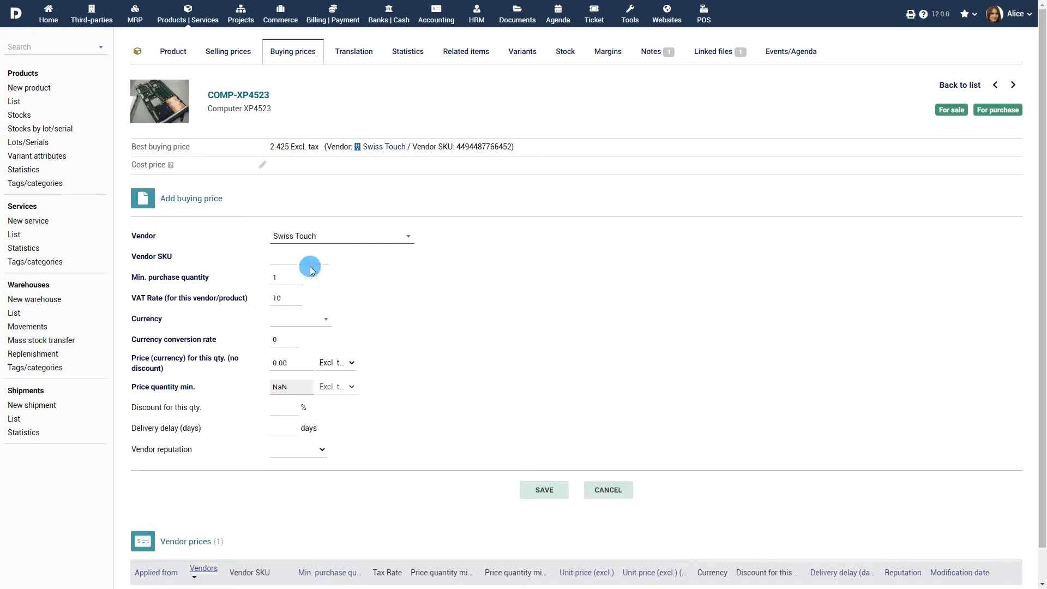
left_click(304, 259)
type("4494487766452")
left_click(320, 317)
left_click(290, 373)
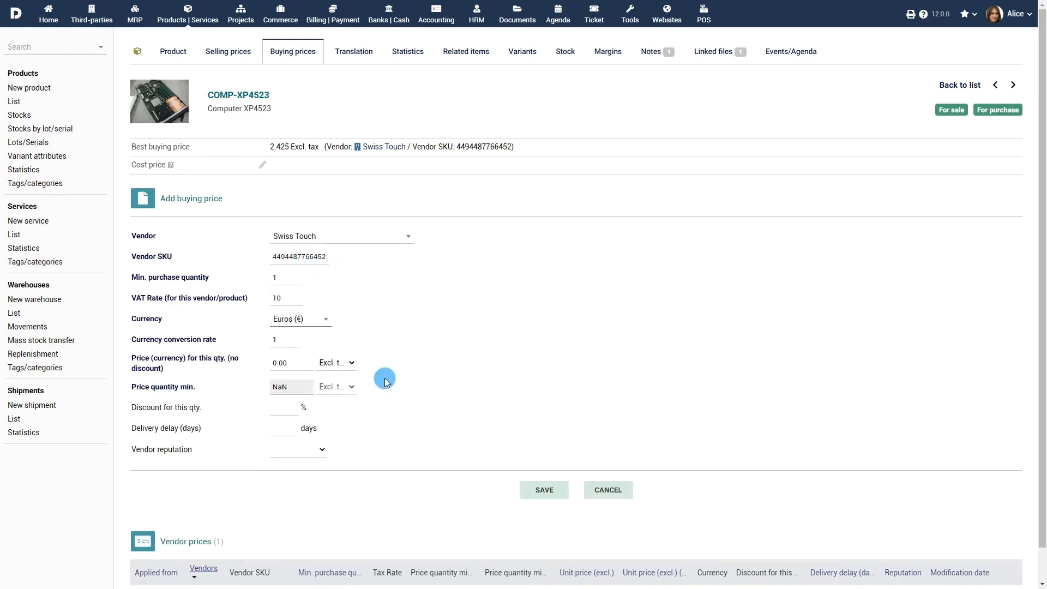
Set the buying price for this quantity to 90 excluding tax and save the vendor price
left_click(295, 362)
type("90")
left_click(447, 392)
left_click(544, 488)
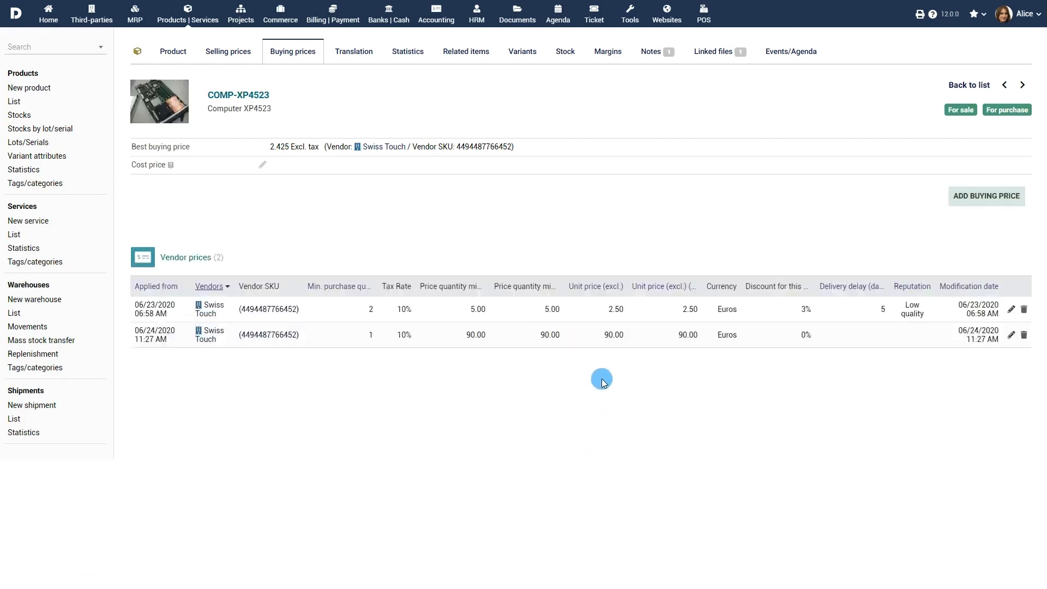
Start a new variant of COMP-XP4523 and select the combination of attribute Color with value Red
left_click(524, 61)
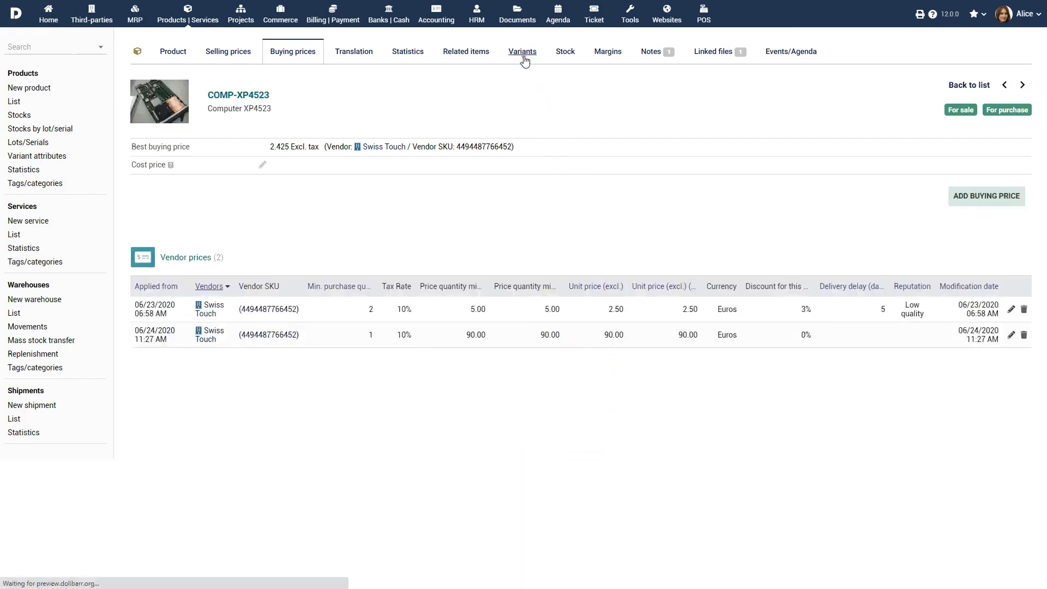
left_click(993, 223)
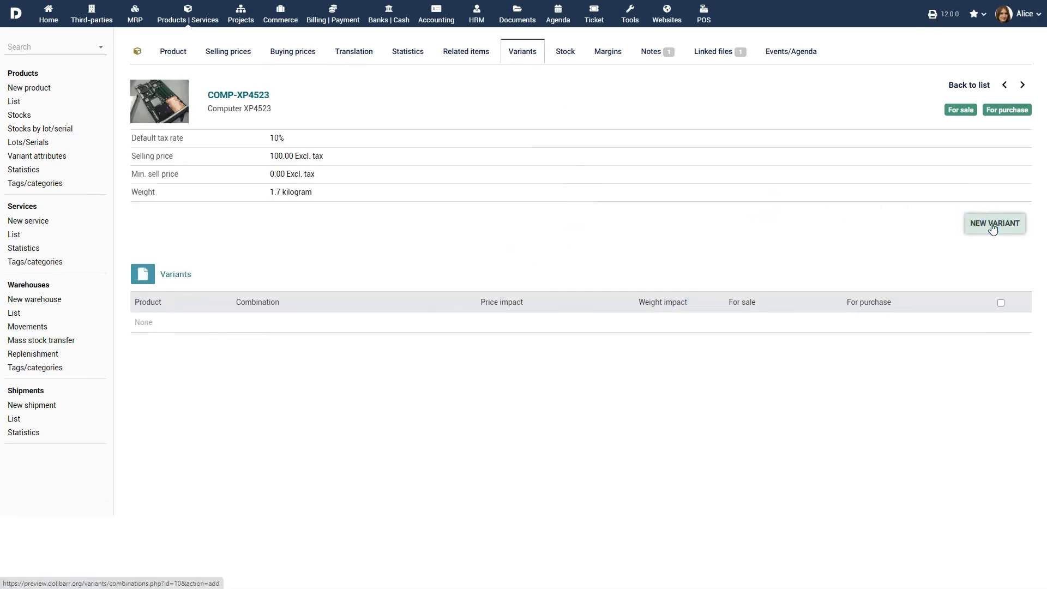
left_click(338, 274)
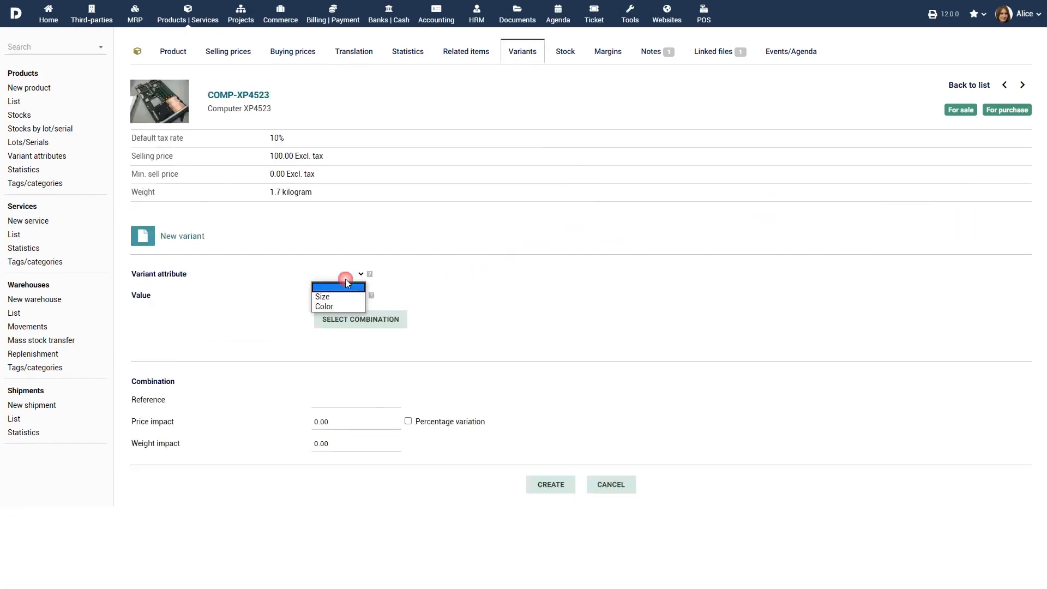
left_click(345, 307)
left_click(346, 297)
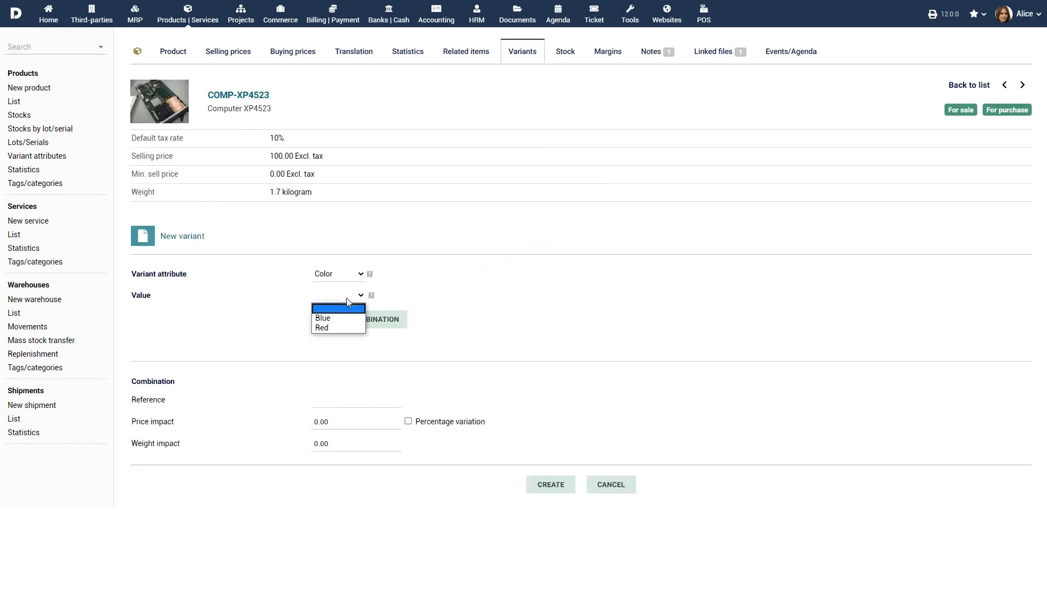
left_click(339, 327)
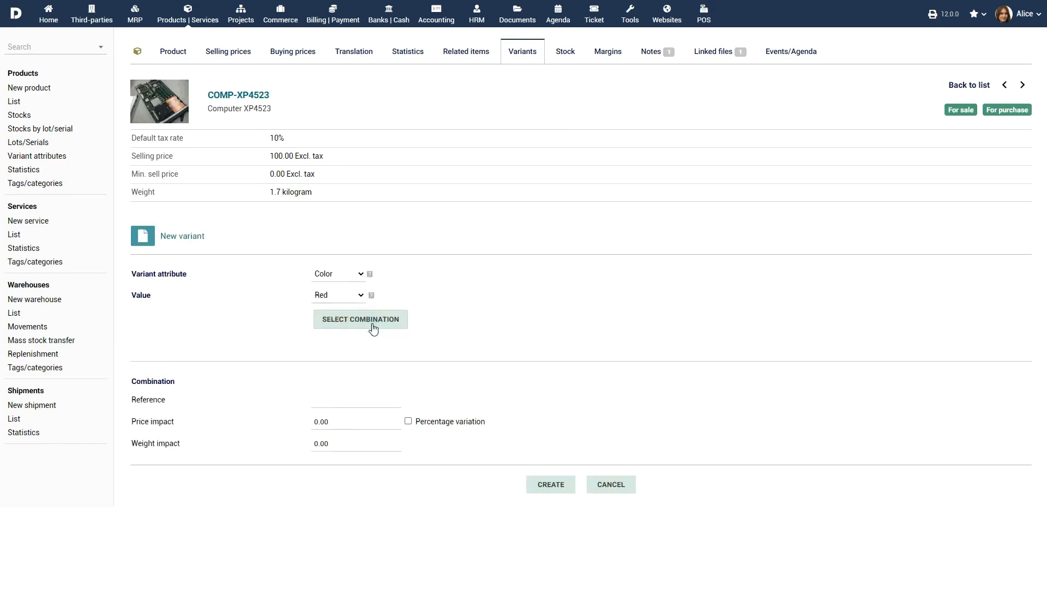
left_click(374, 323)
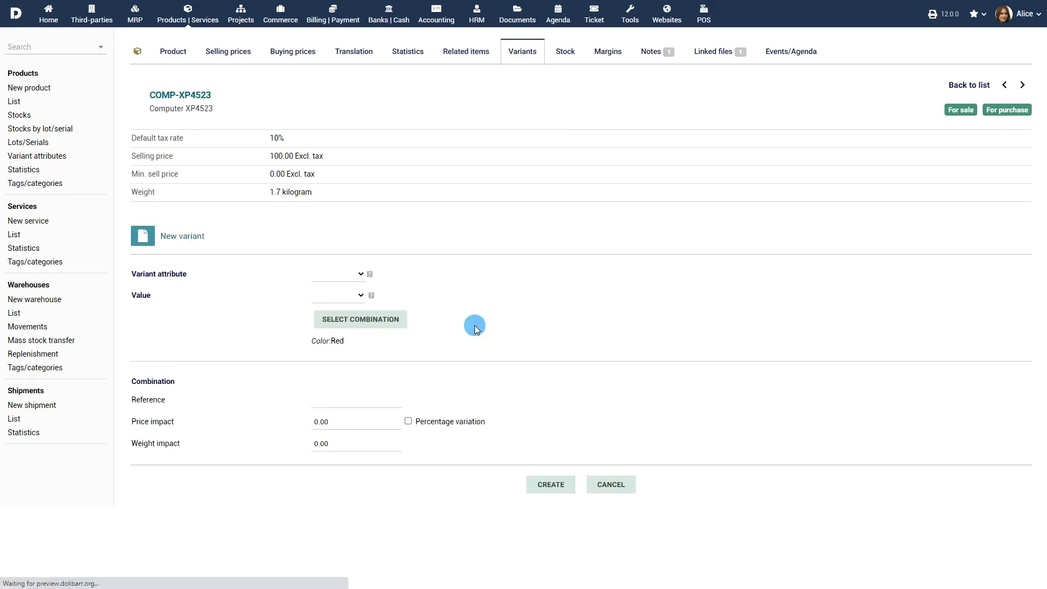
Set the variant's price impact to 0.15 and create the variant
double_click(352, 423)
type("0.")
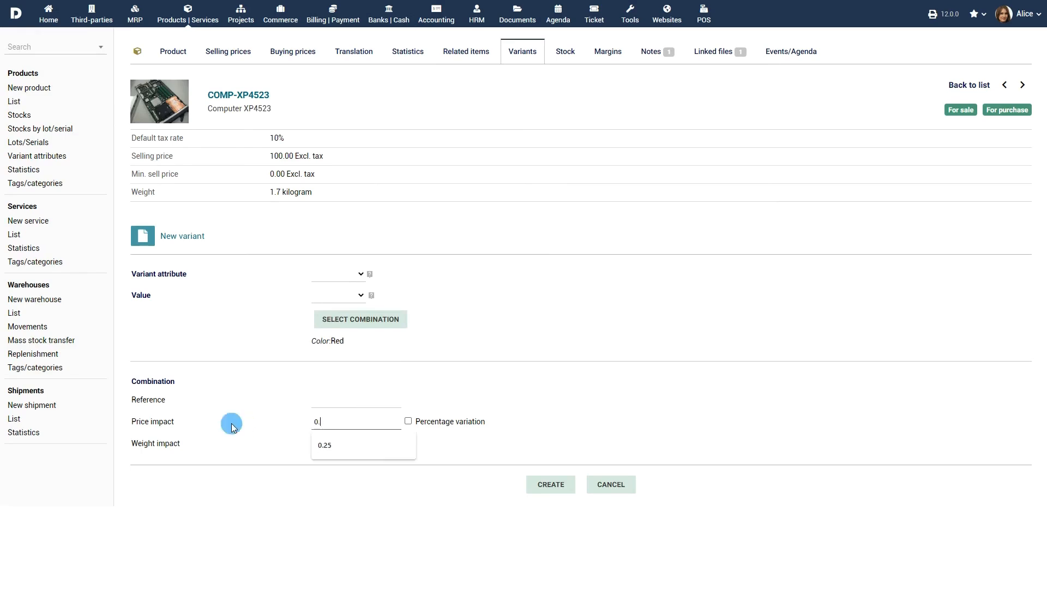
type("15")
left_click(563, 485)
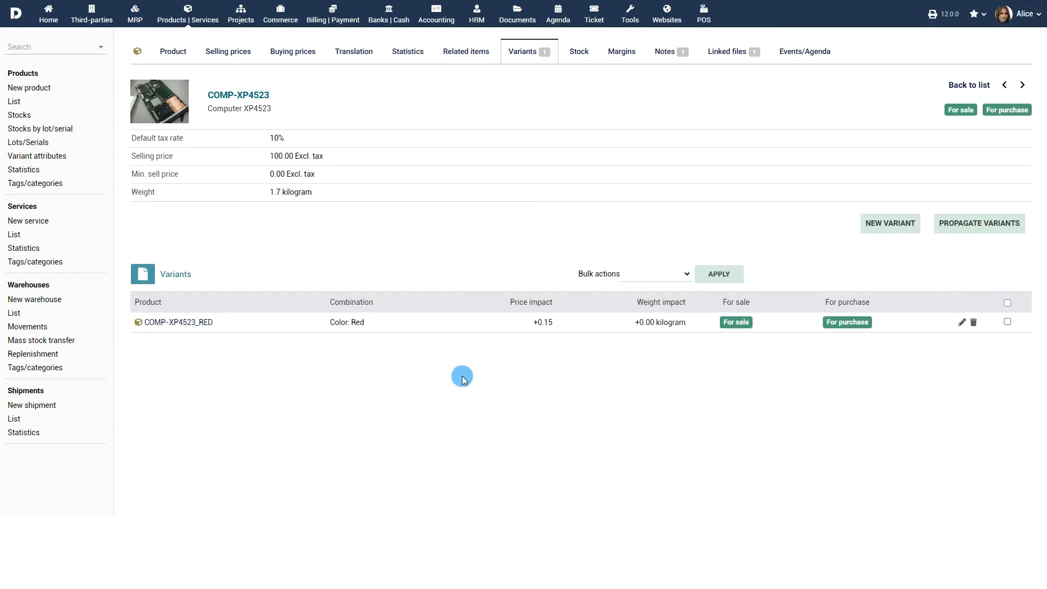
Examine the product statistics charts and the product popularity lists in proposals and in orders
left_click(23, 169)
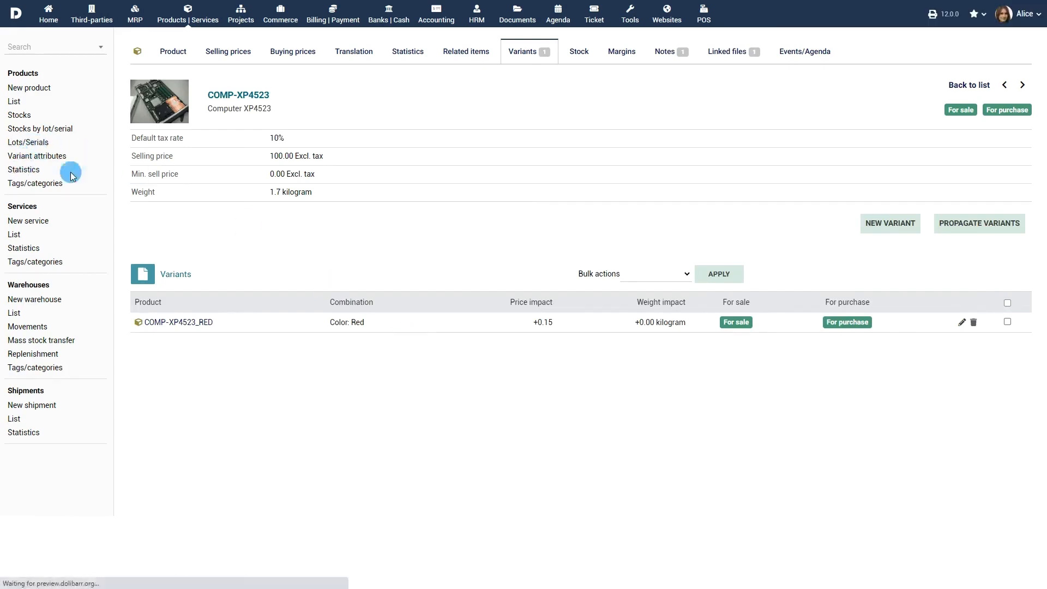
scroll(392, 221, "down", 4)
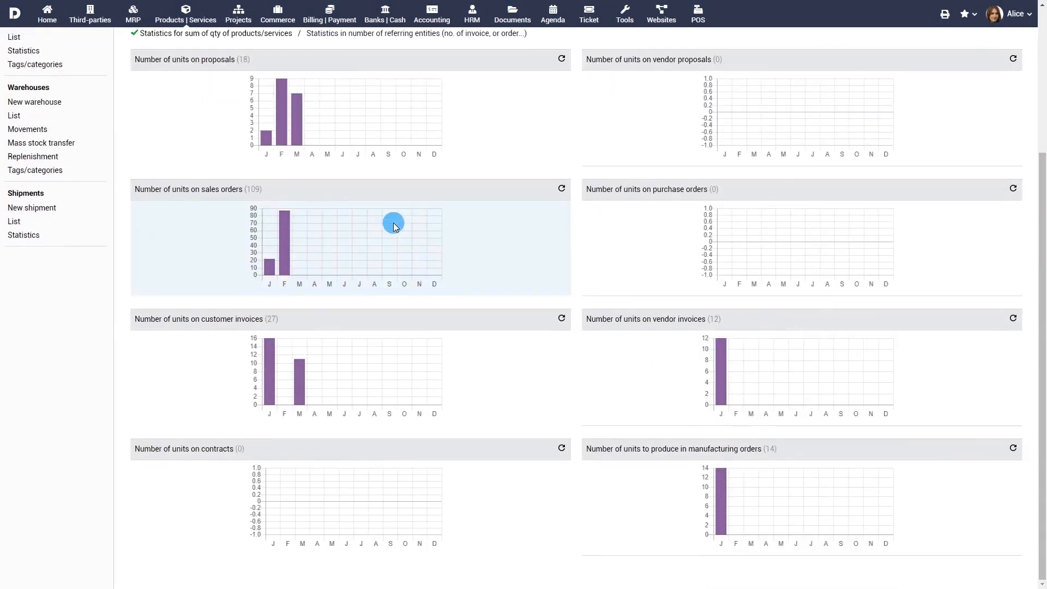
scroll(394, 222, "up", 4)
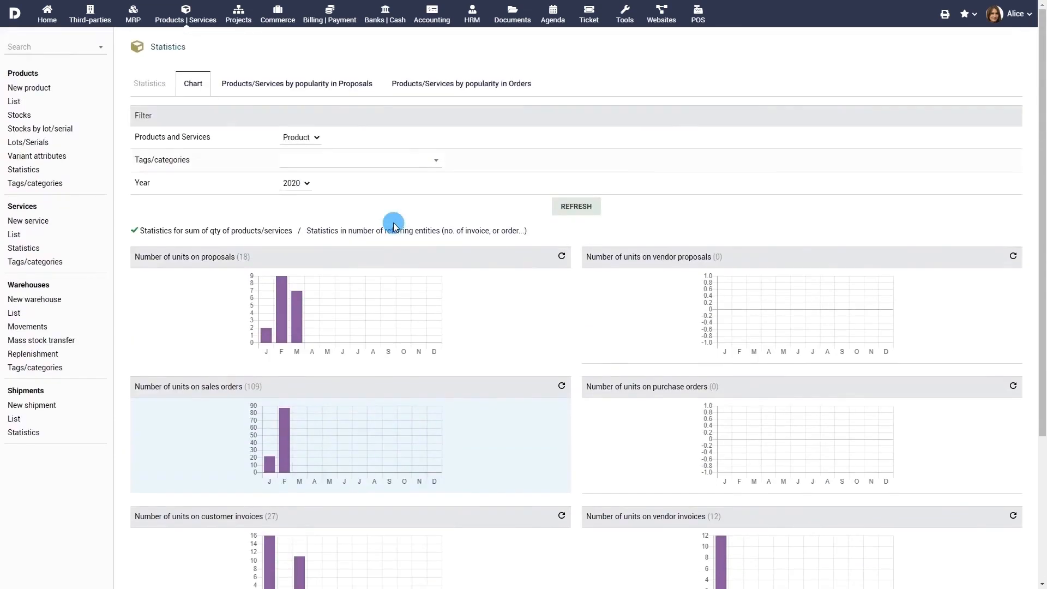
left_click(298, 88)
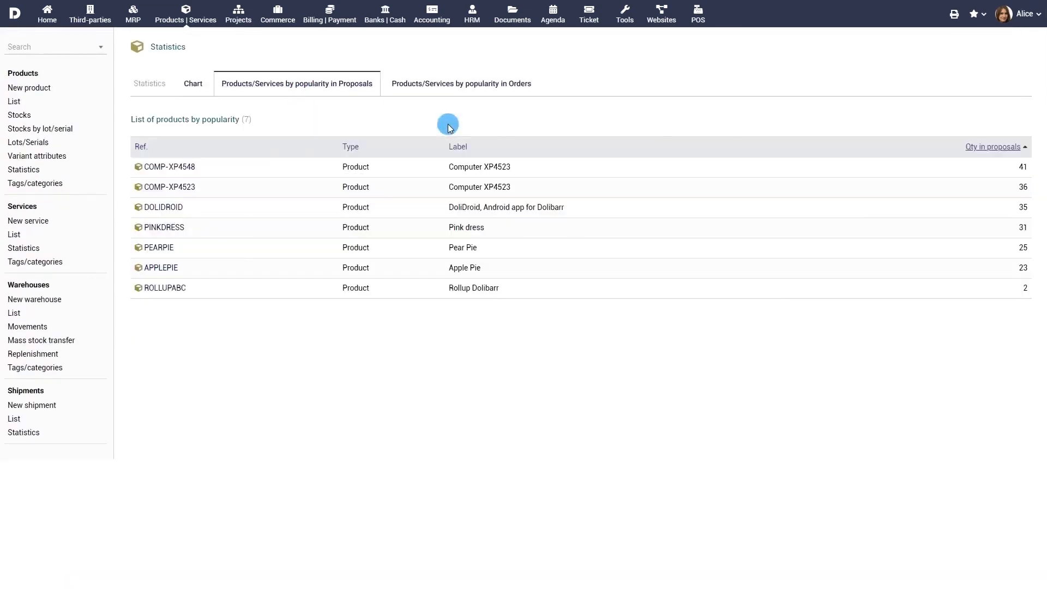
left_click(455, 86)
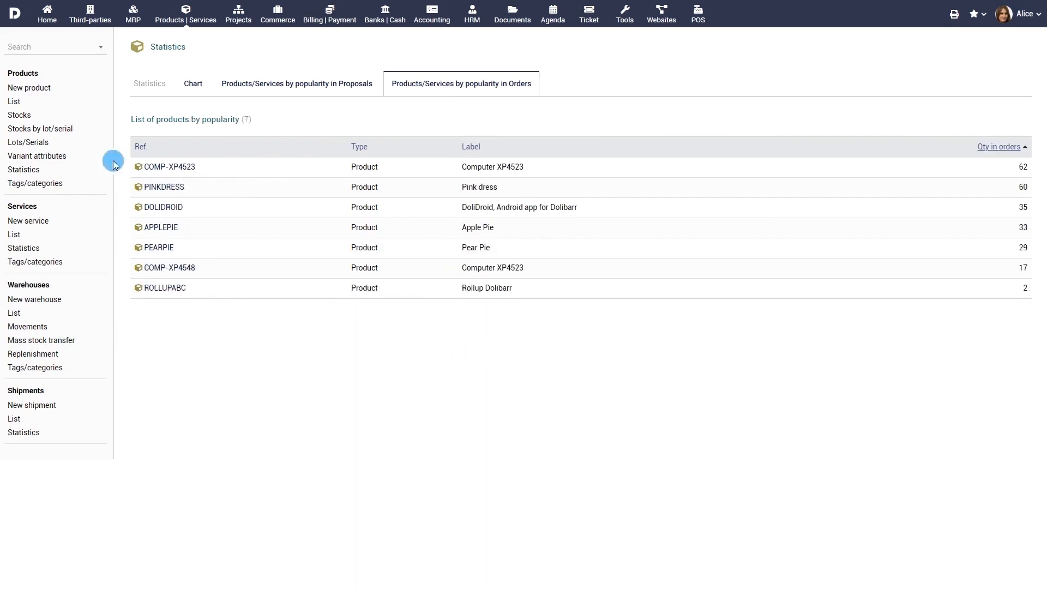
Expand the Bio and POS Products branches of the product tags and view the Limited Edition tag card
left_click(54, 183)
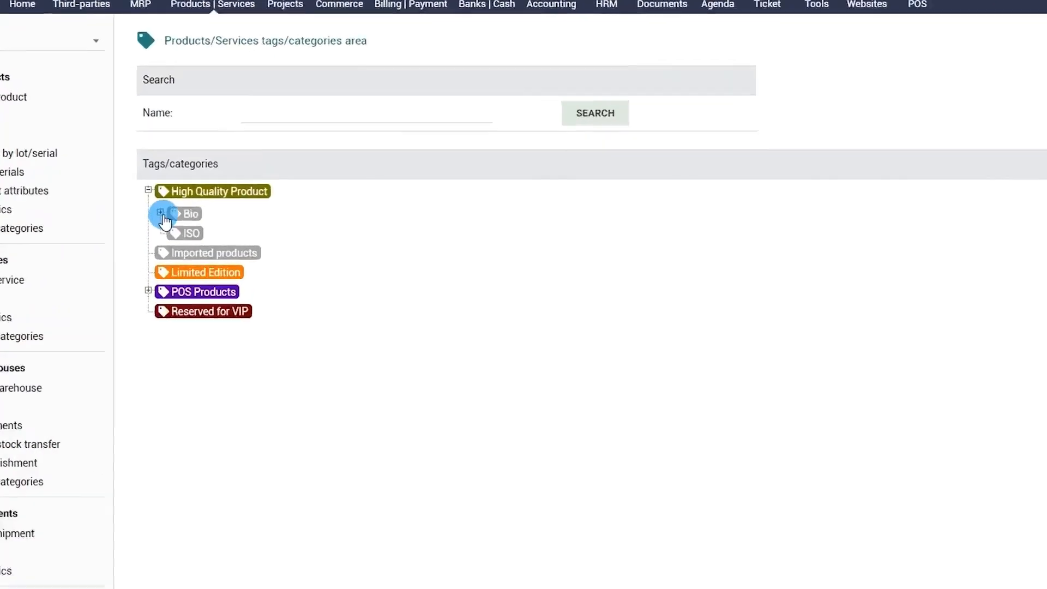
left_click(161, 213)
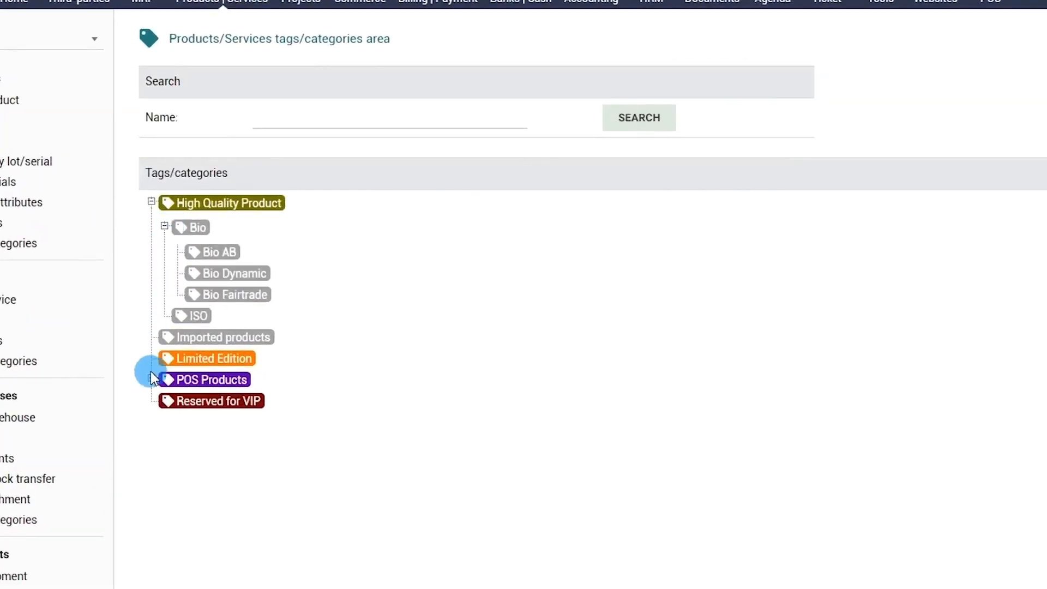
left_click(151, 376)
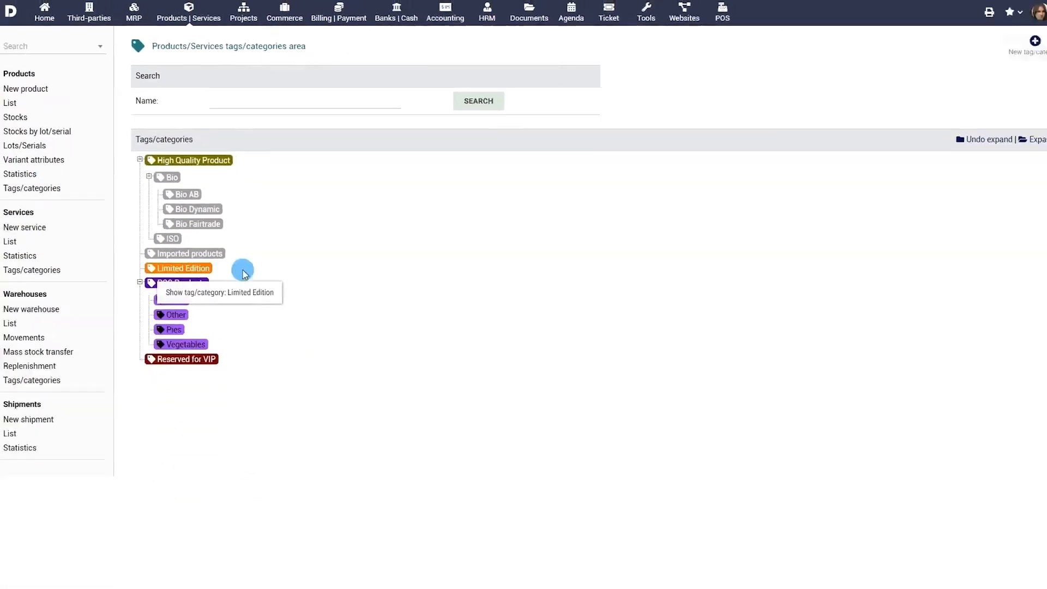
left_click(244, 272)
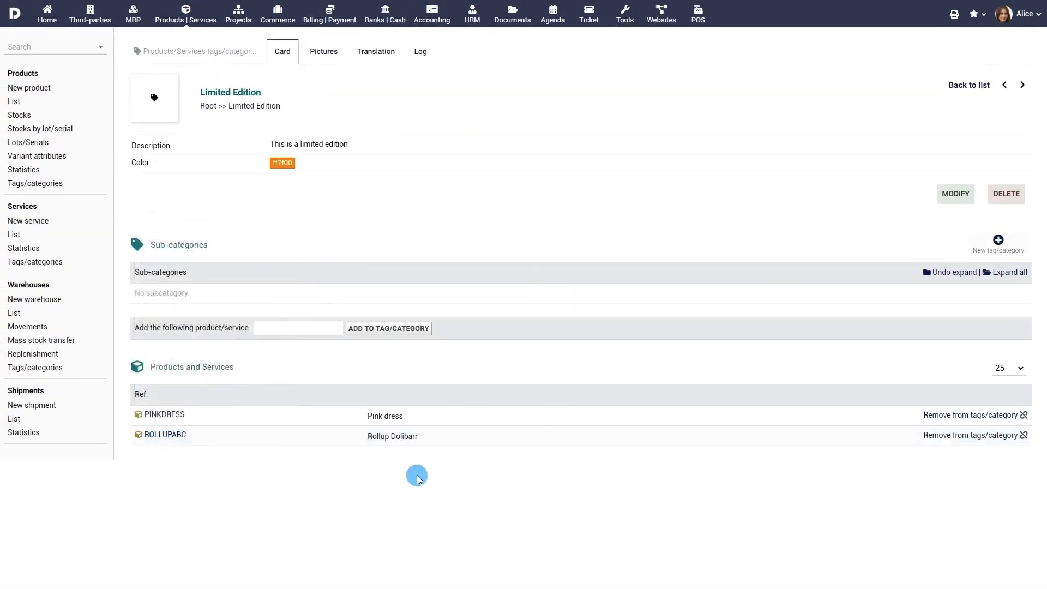
View the warehouse list, the stock held in WAREHOUSEHOUSTON and the list of stock movements
left_click(15, 314)
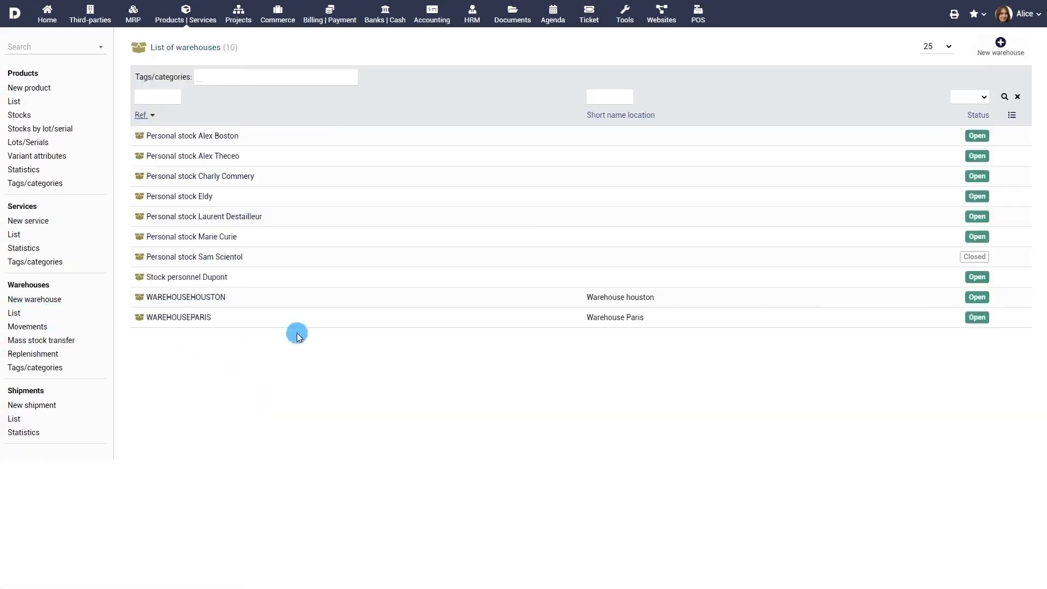
left_click(189, 301)
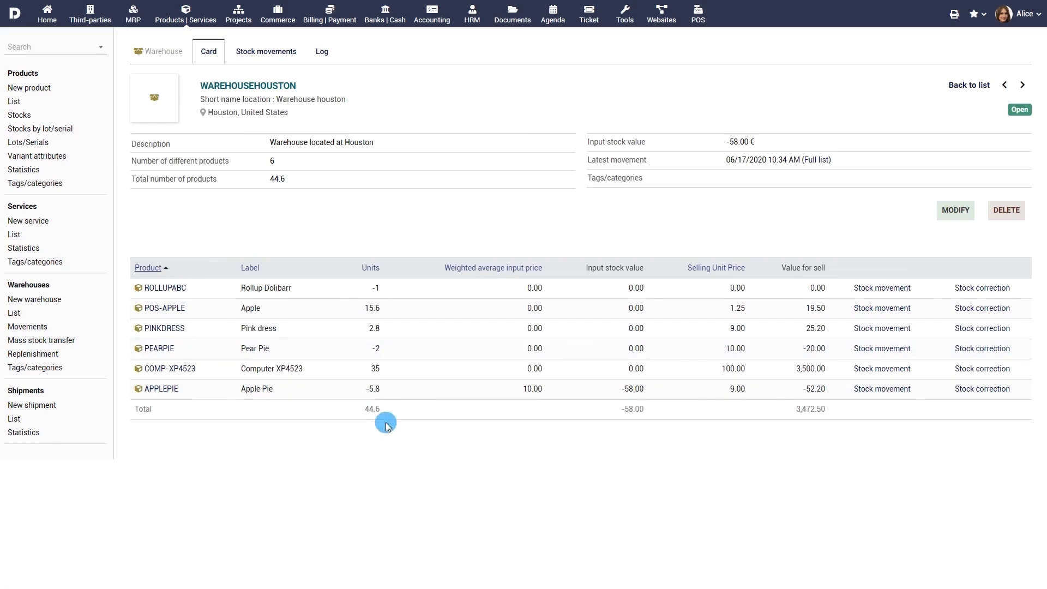
left_click(34, 326)
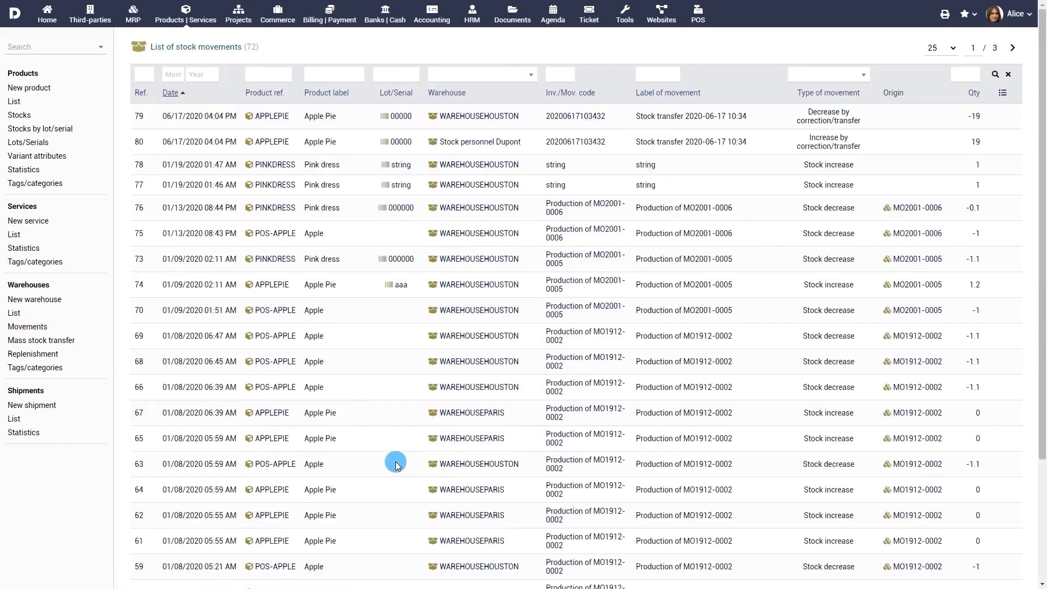
Set up a mass stock transfer of product APPLEPIE, lot 000000, with WAREHOUSEHOUSTON as the source warehouse
left_click(41, 341)
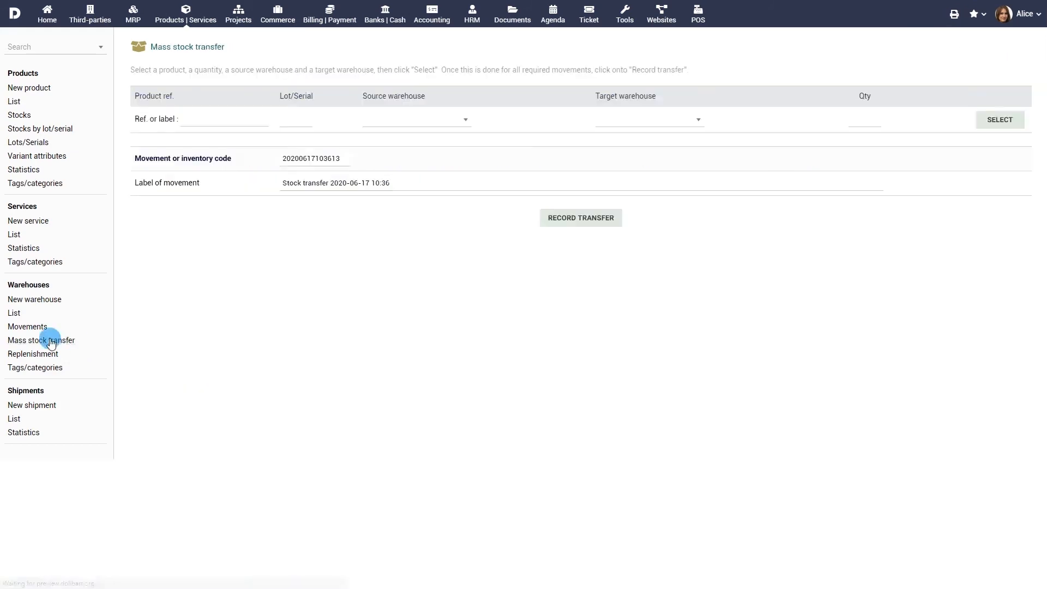
left_click(233, 121)
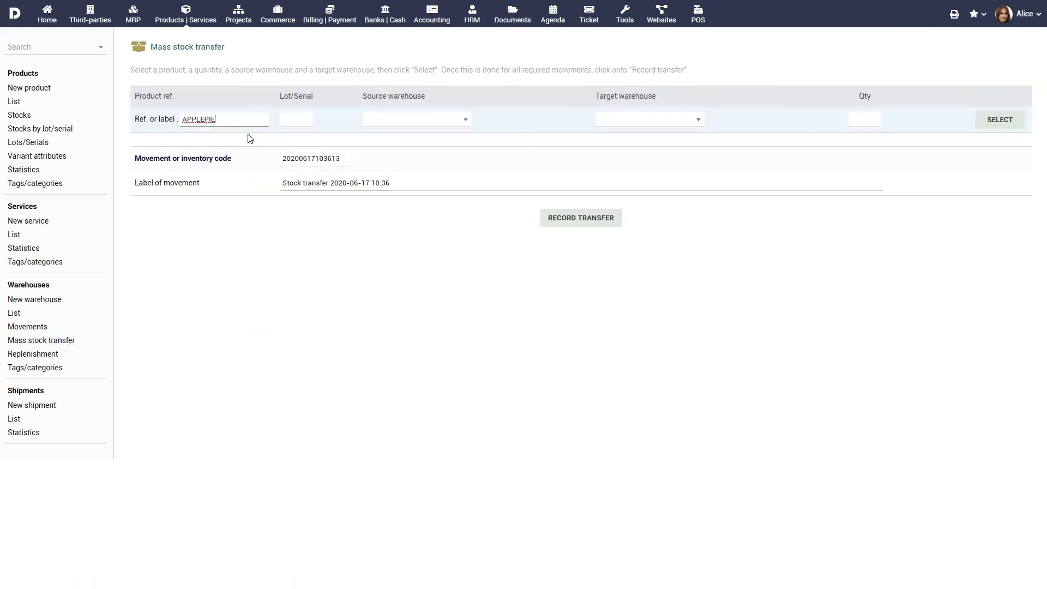
left_click(309, 119)
type("000000")
left_click(416, 119)
left_click(420, 312)
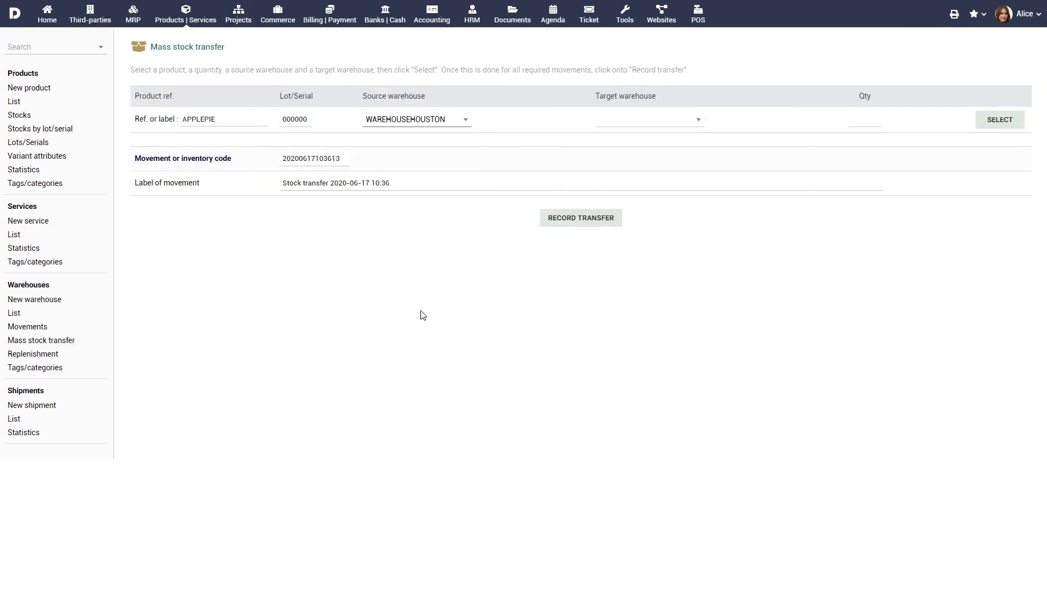
Set the "Stock personnel" warehouse as the transfer target with quantity 200 and record the transfer
left_click(661, 118)
left_click(660, 295)
left_click(859, 119)
type("200")
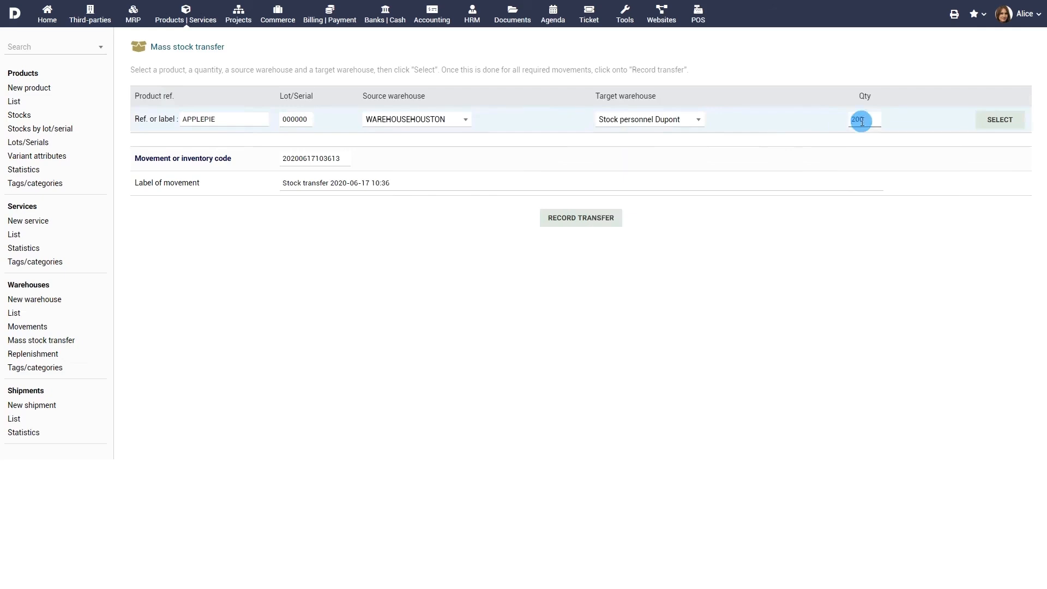
left_click(582, 239)
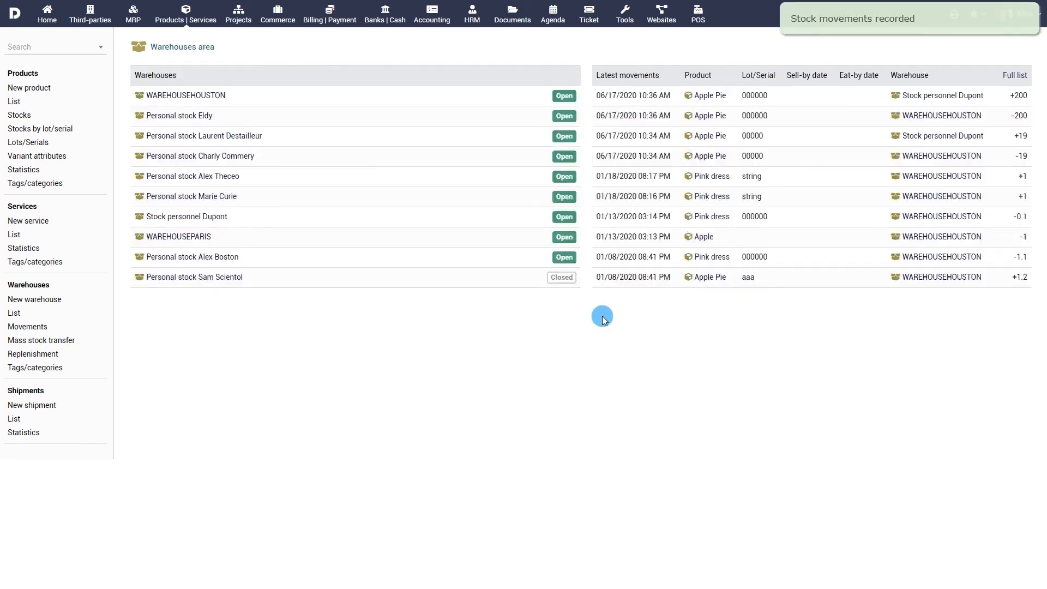
Create a replenishment order for 5 units of COMP-XP4523 from the vendor Swiss Touch
left_click(57, 355)
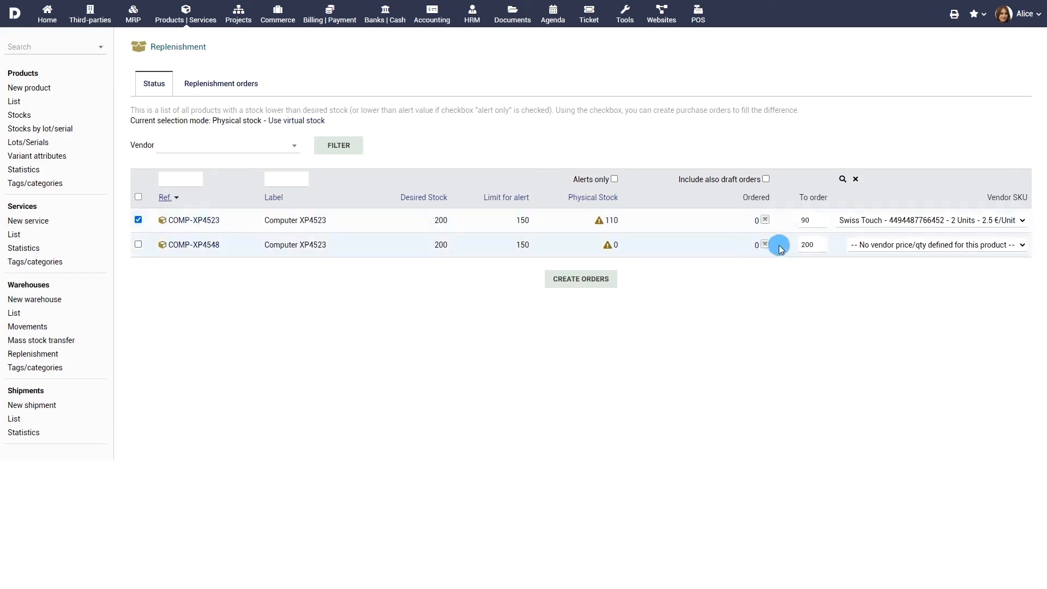
left_click(812, 220)
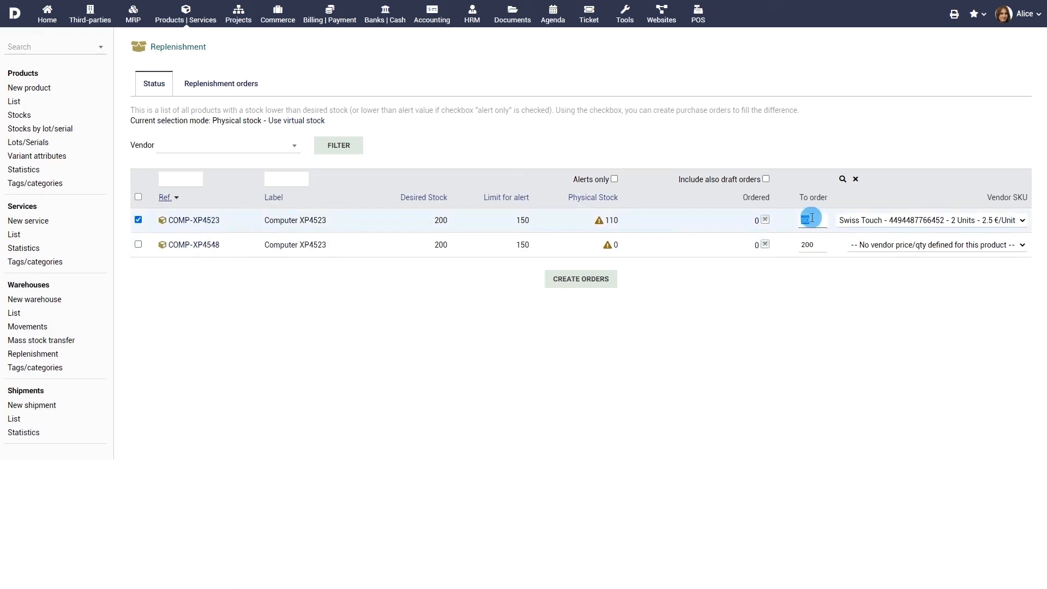
type("5")
left_click(909, 223)
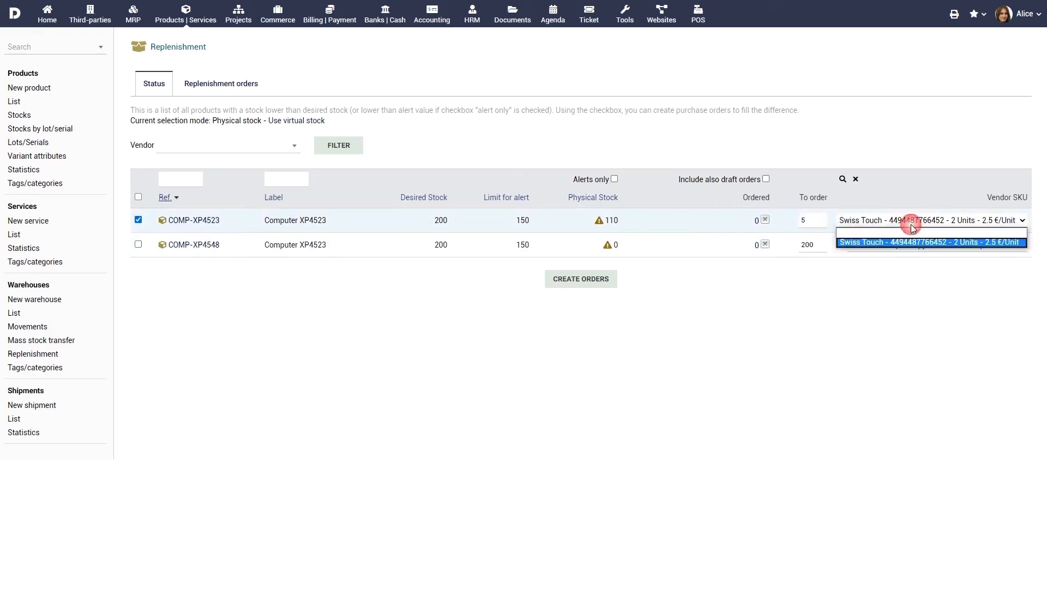
left_click(912, 226)
left_click(596, 278)
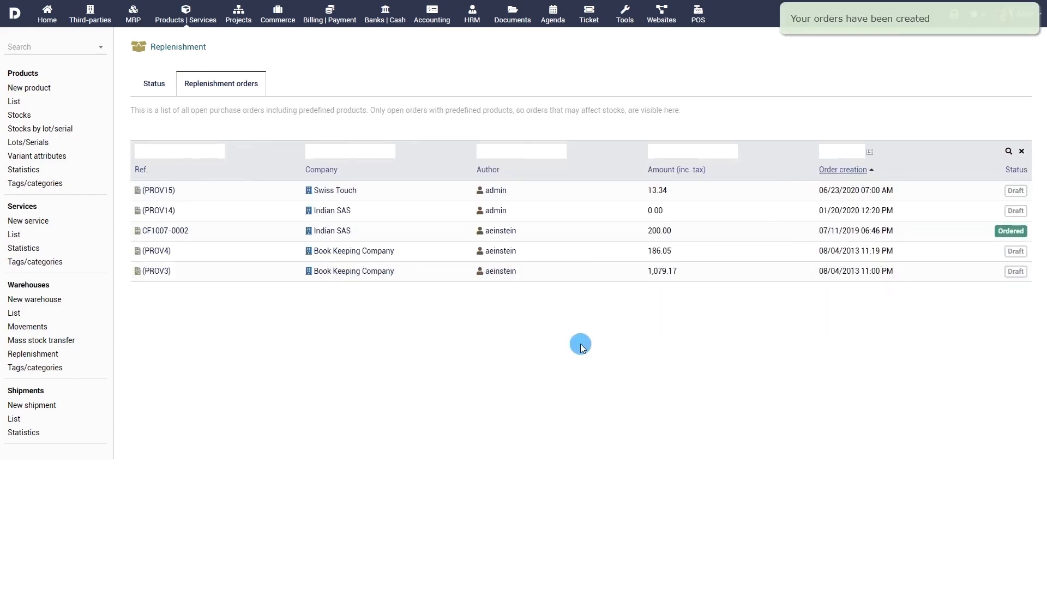
View the list of shipments
left_click(14, 418)
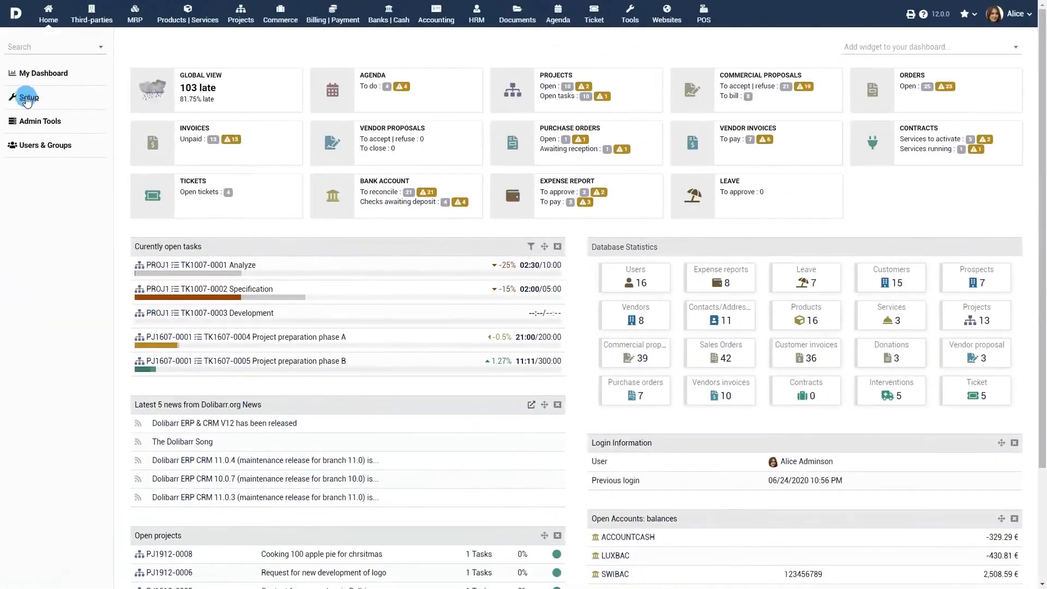
Open the setup of the Products module and start a new complementary attribute for products and services
left_click(22, 100)
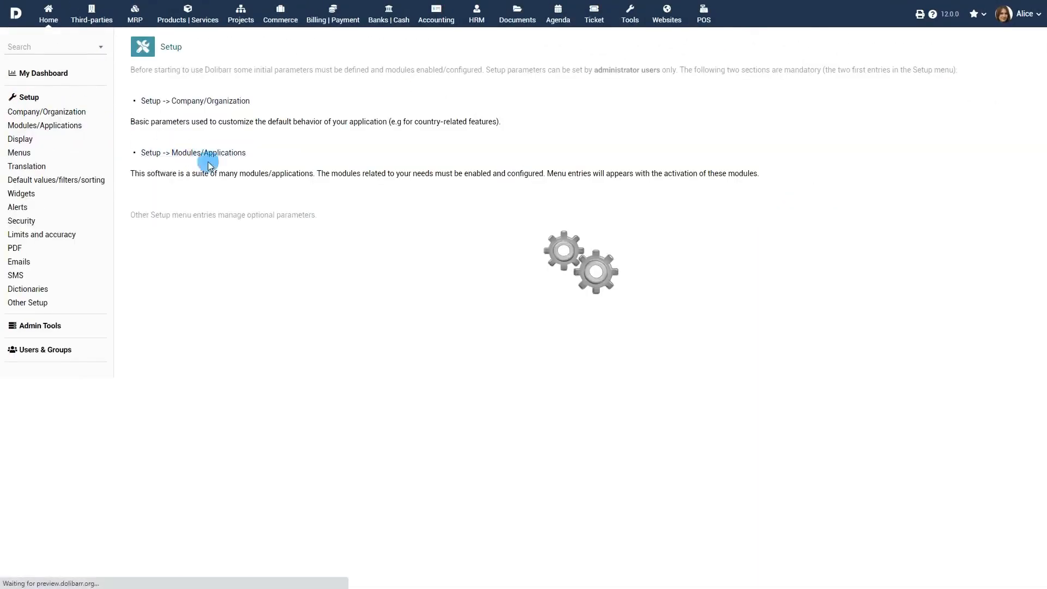
left_click(210, 166)
scroll(351, 218, "down", 10)
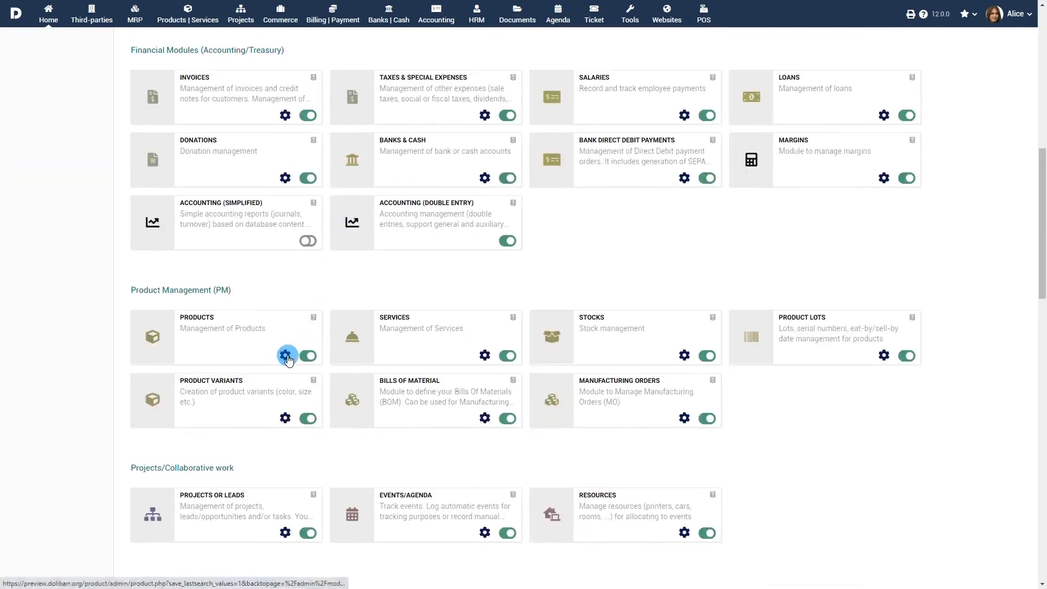
left_click(285, 356)
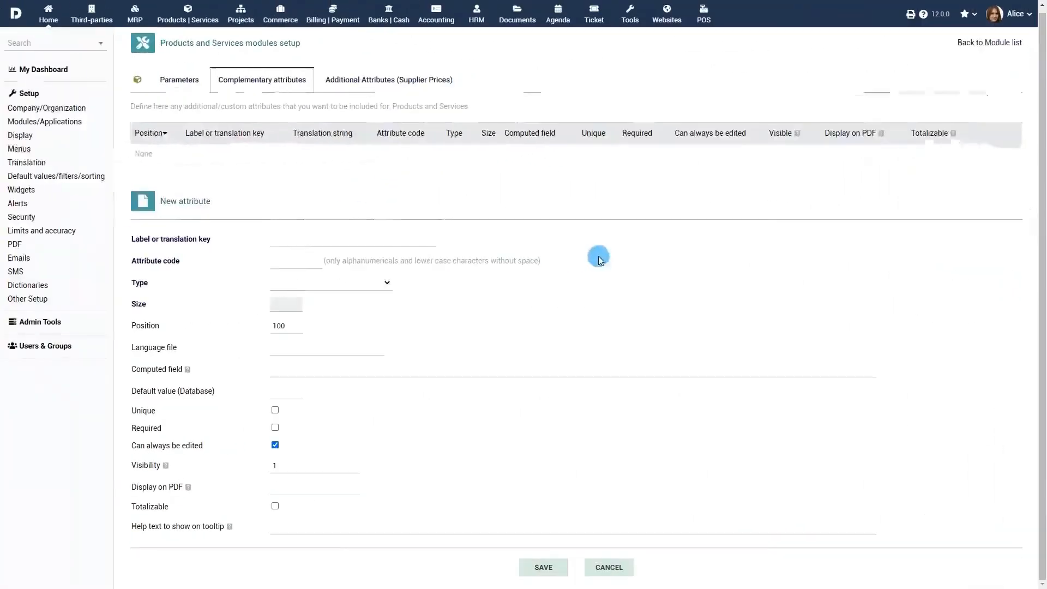
Create a String attribute labelled PRODUCTALIAS with code productalias and check the new product form
left_click(402, 240)
type("PR")
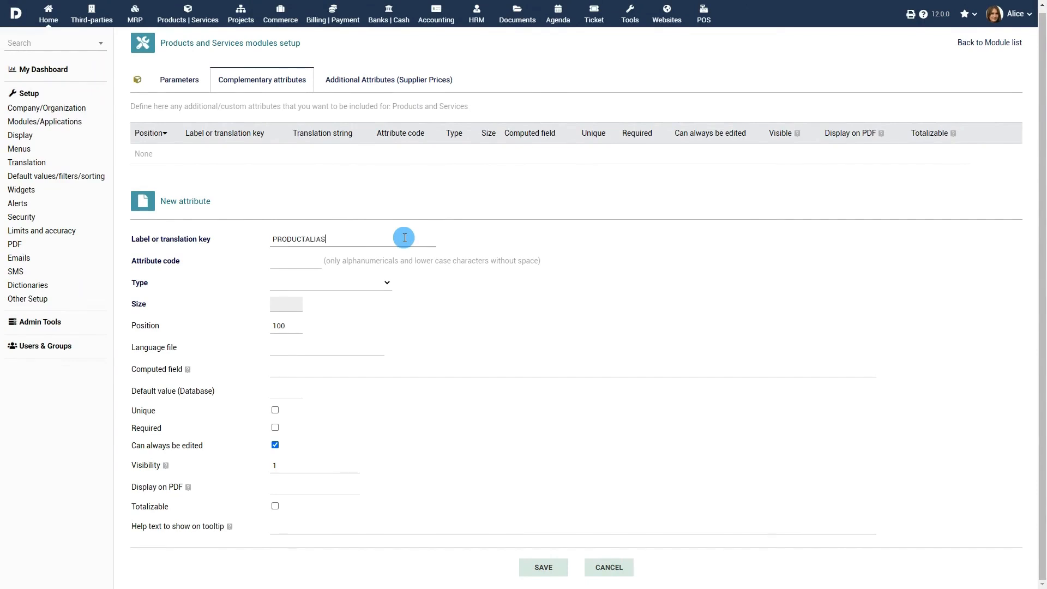
type("ODUCTALIAS")
left_click(301, 265)
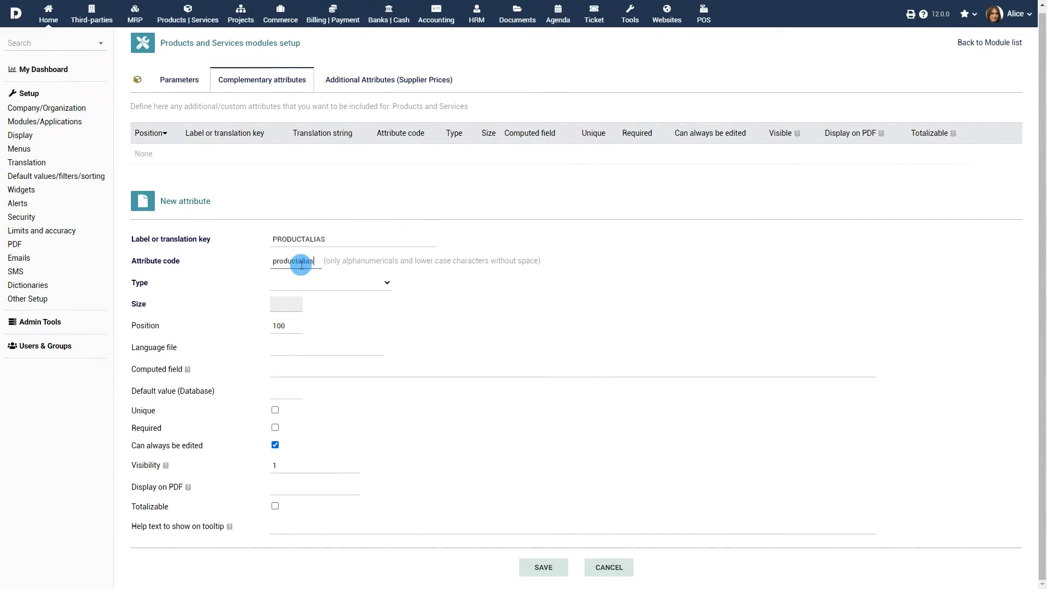
type("productalias")
left_click(365, 283)
left_click(345, 330)
left_click(543, 567)
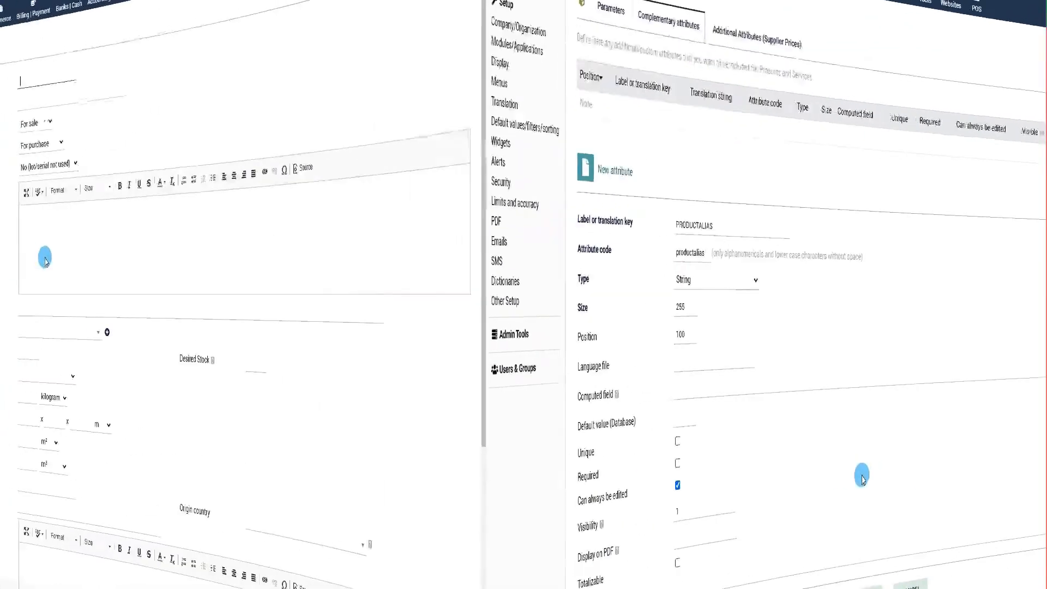
scroll(362, 252, "down", 3)
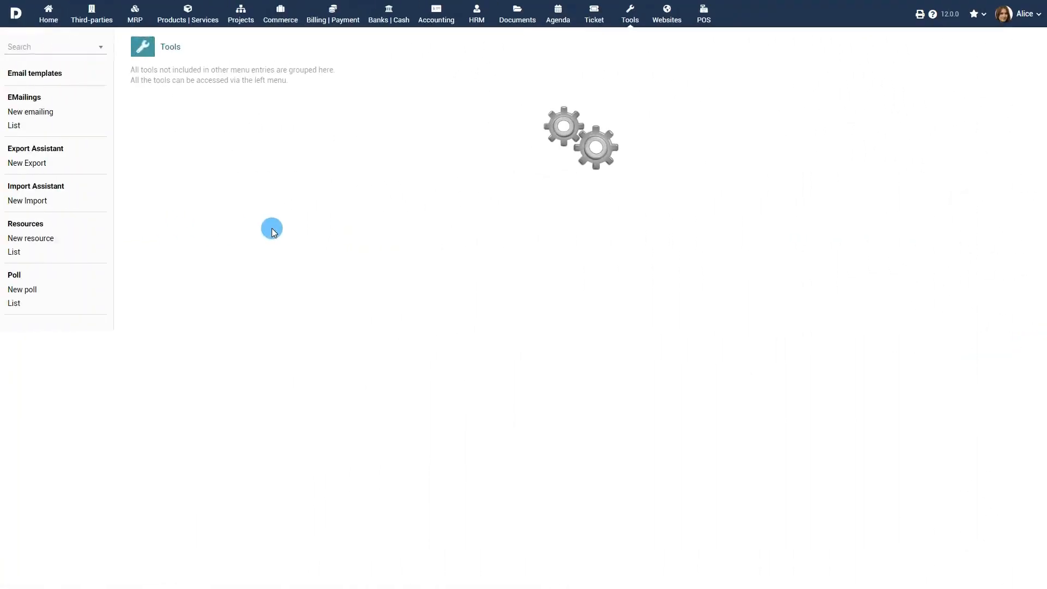
Start a new data export with the "Product prices per customers" dataset
left_click(20, 163)
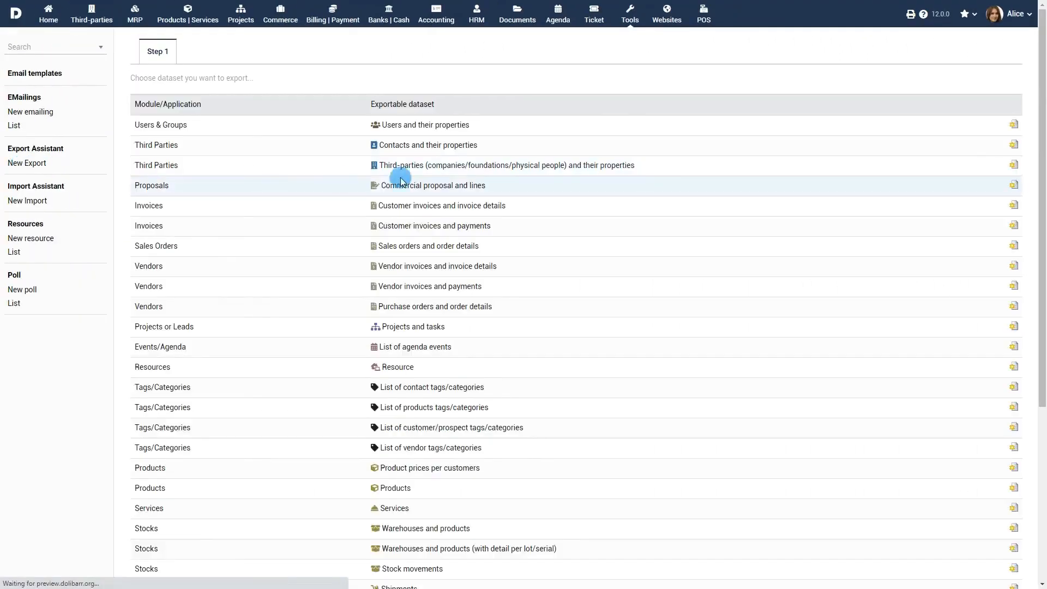
scroll(703, 97, "down", 5)
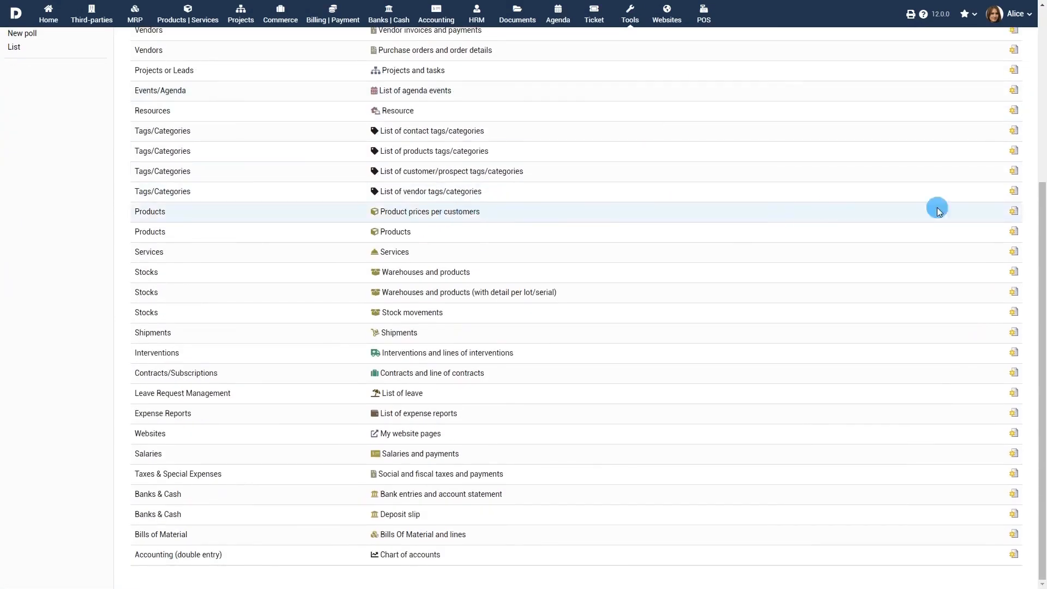
left_click(1013, 211)
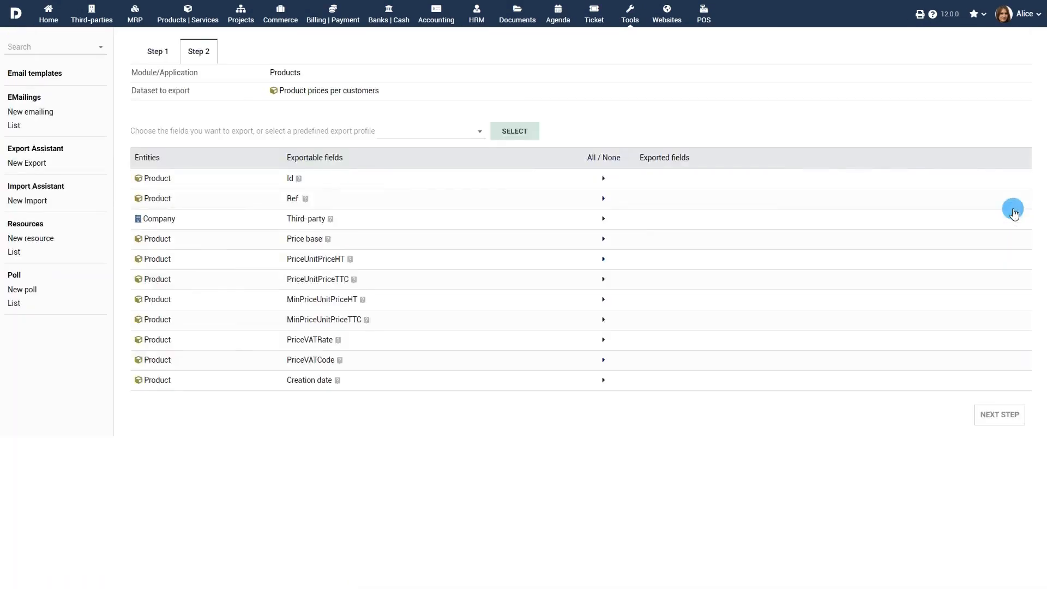